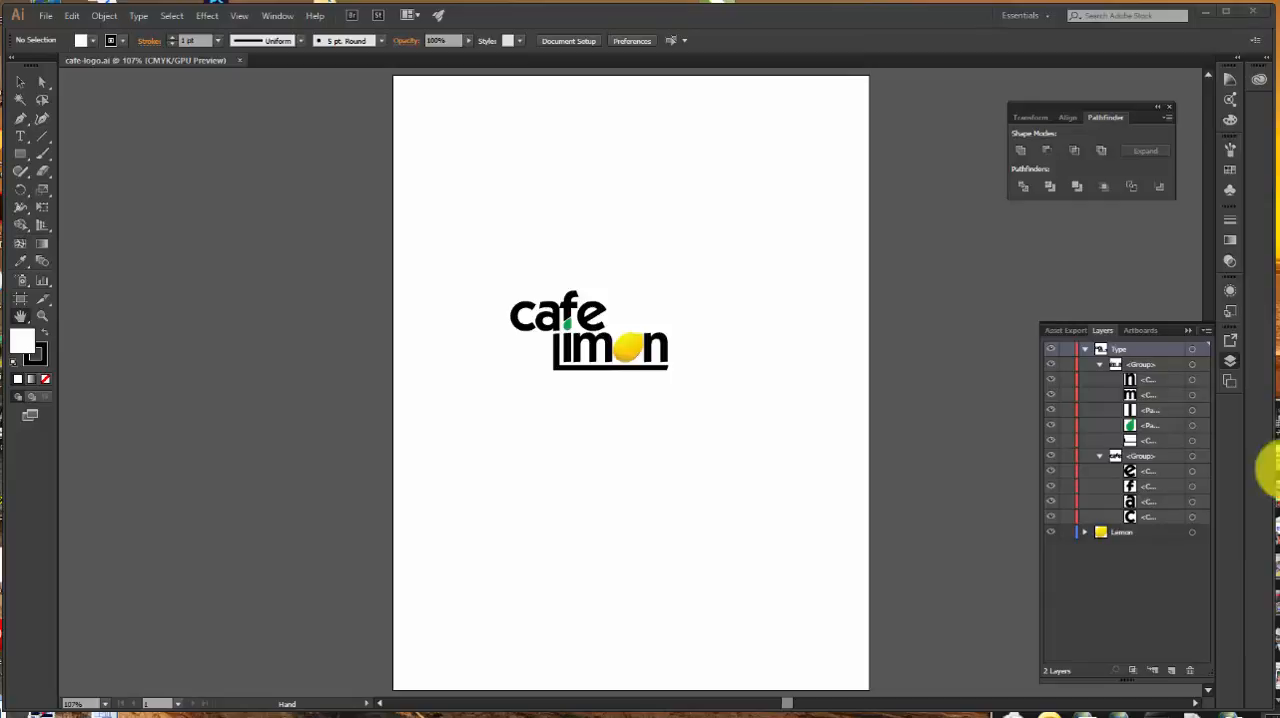
pyautogui.click(239, 16)
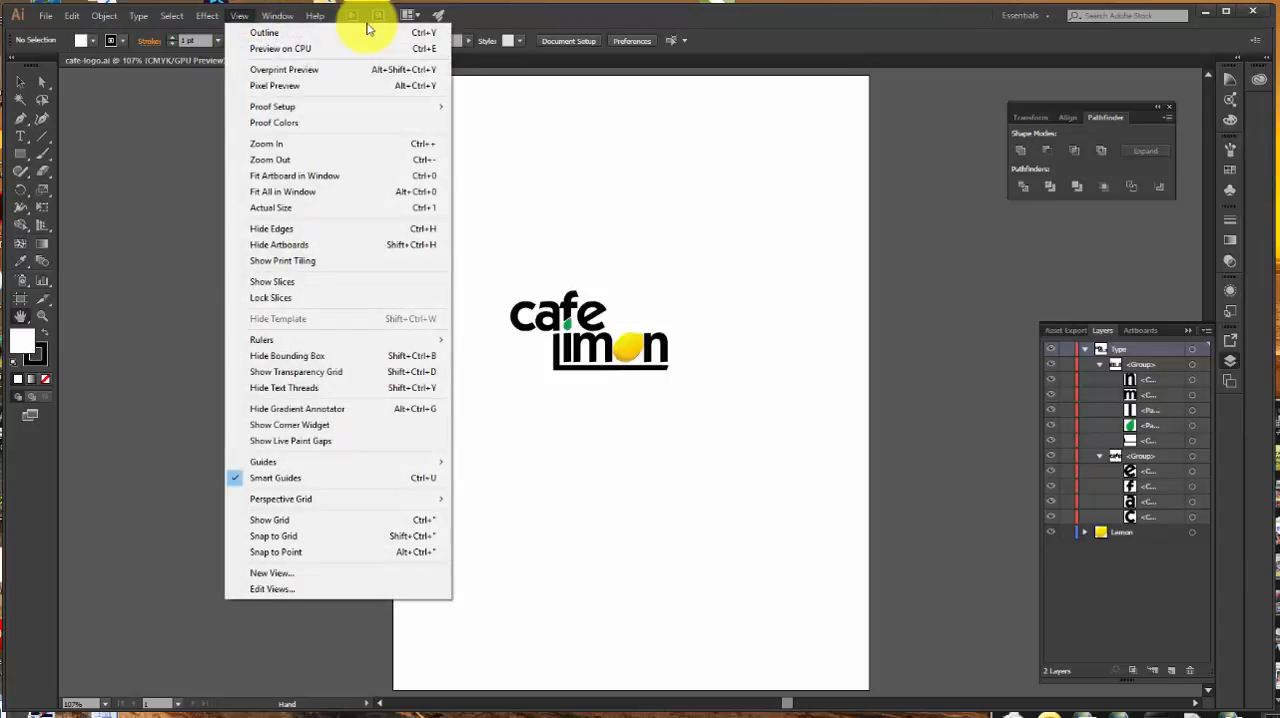
pyautogui.click(25, 321)
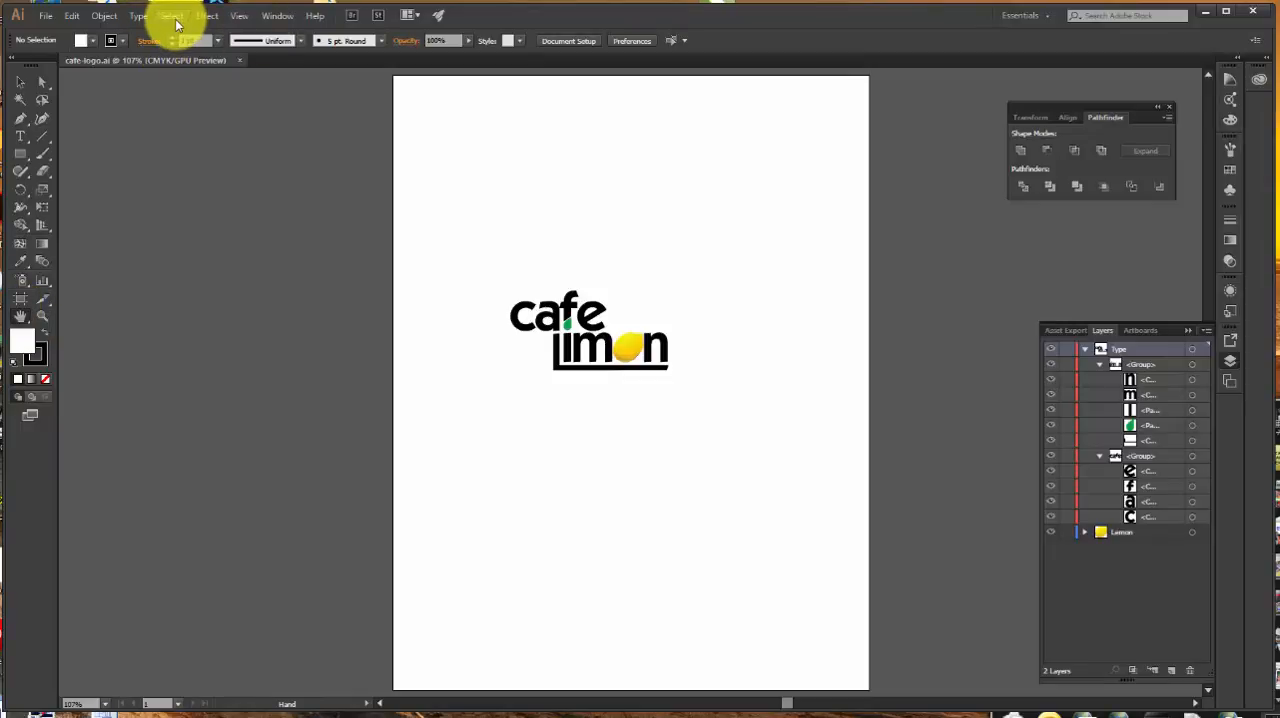
# Step: Select all of the logo artwork and show its bounding box with the Selection tool
pyautogui.hotkey('ctrl', 'a')
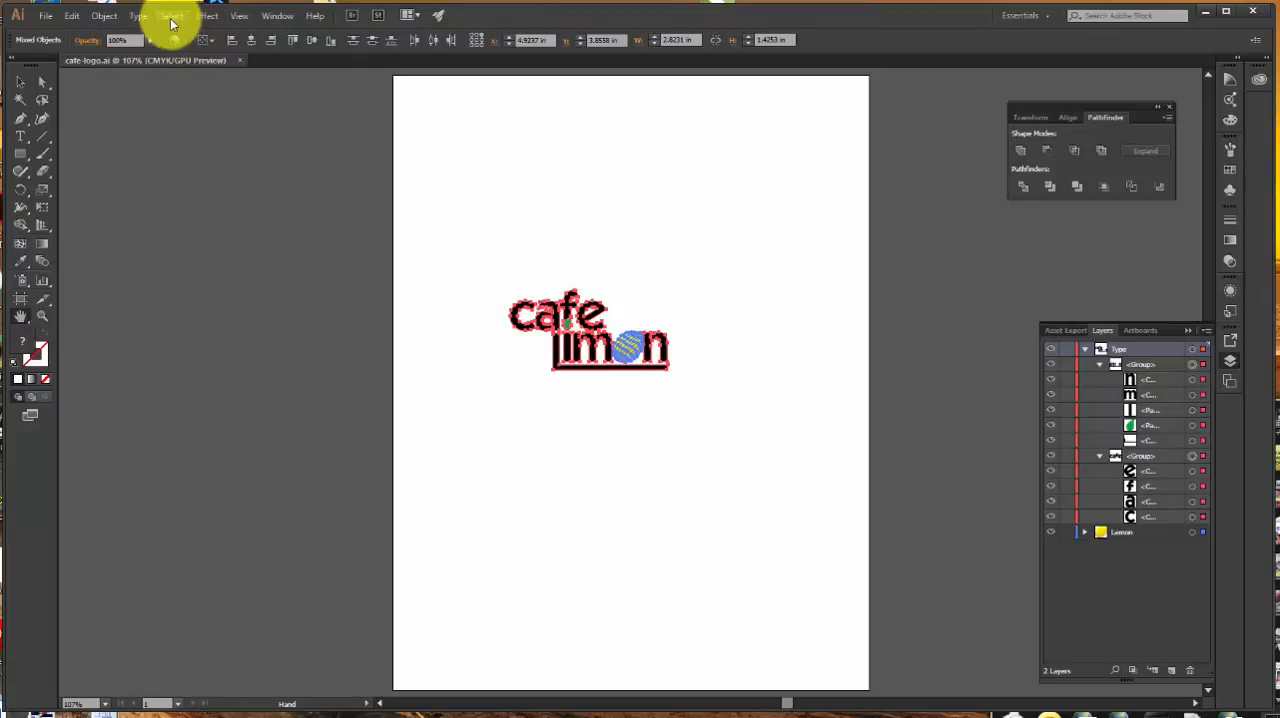
pyautogui.click(171, 16)
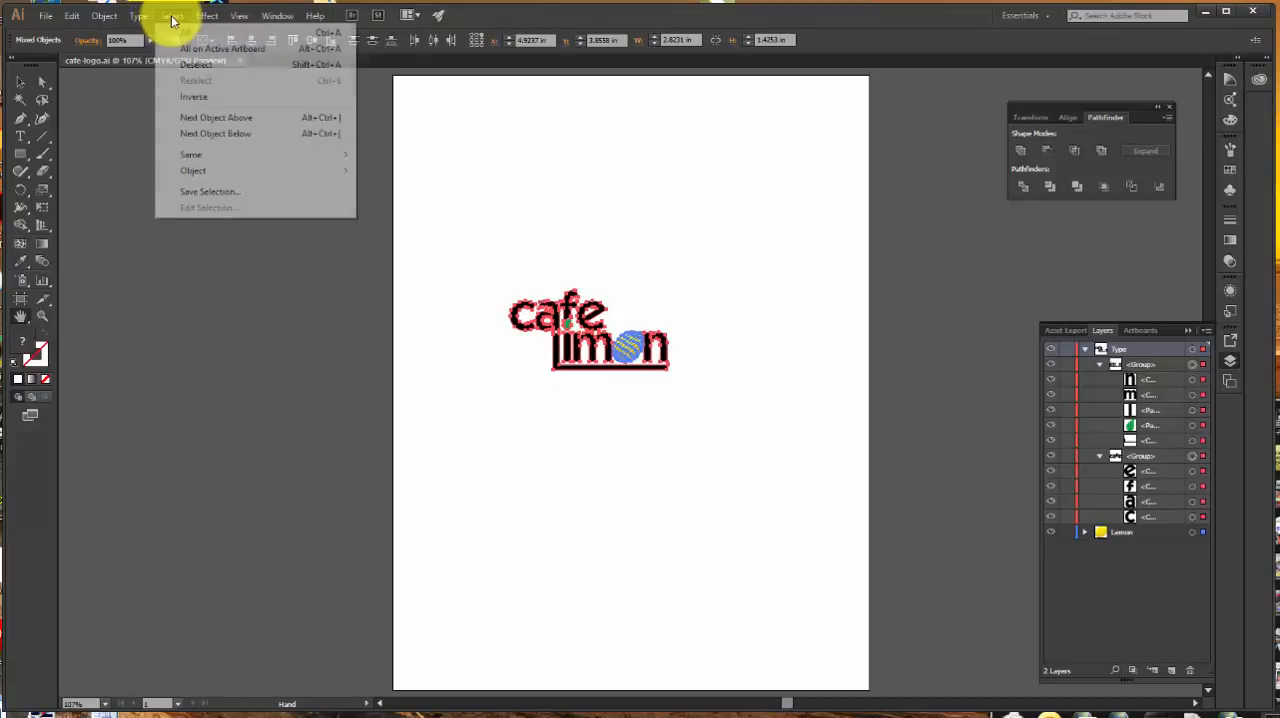
pyautogui.click(700, 185)
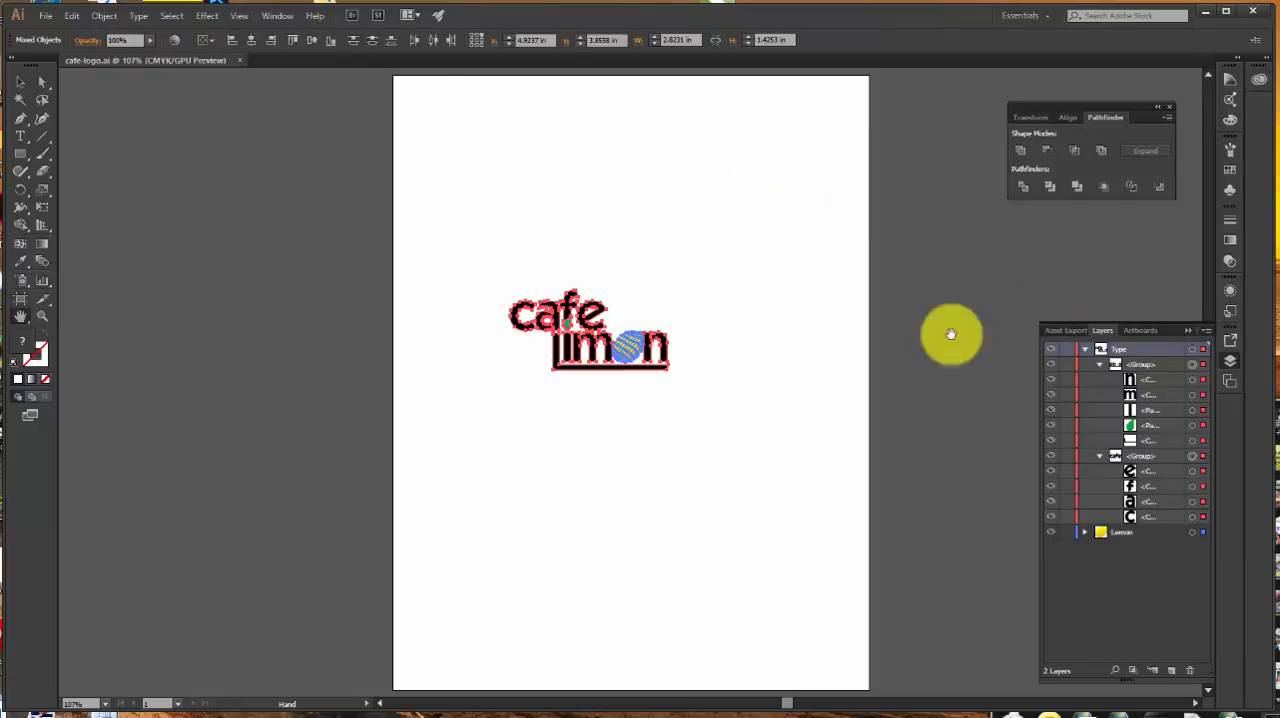
pyautogui.click(20, 83)
pyautogui.press('Tab')
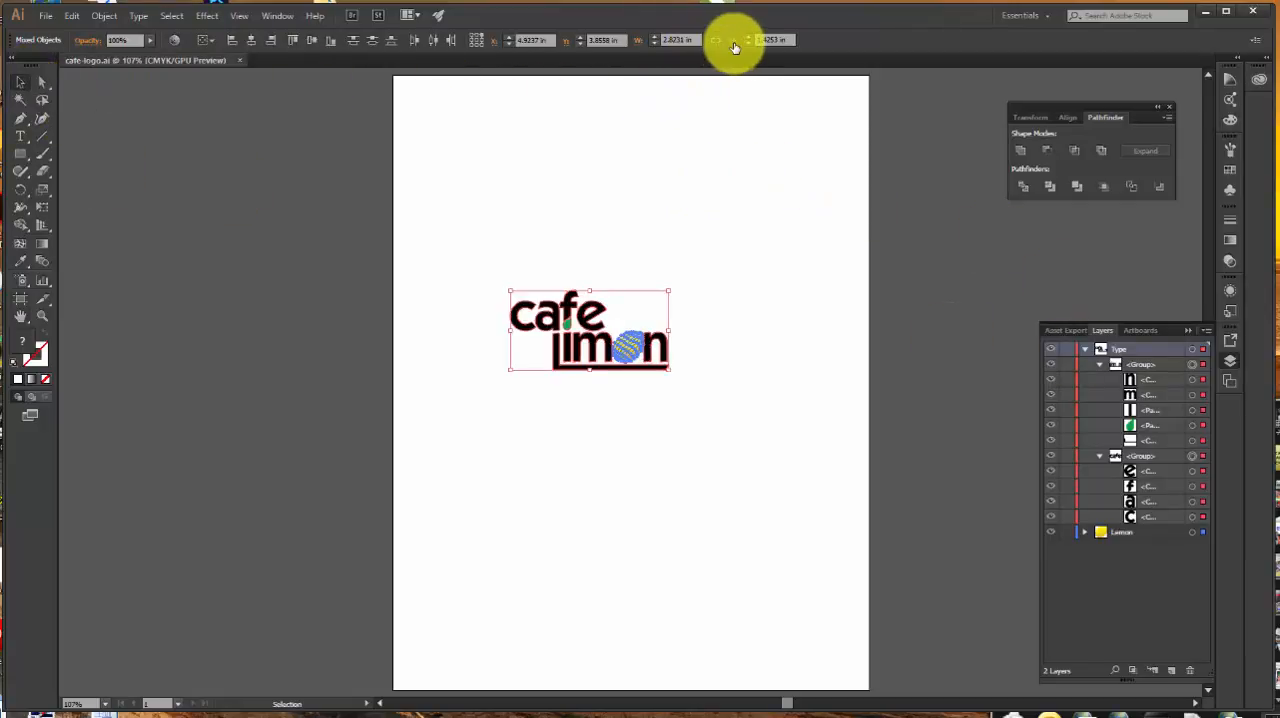
pyautogui.click(21, 81)
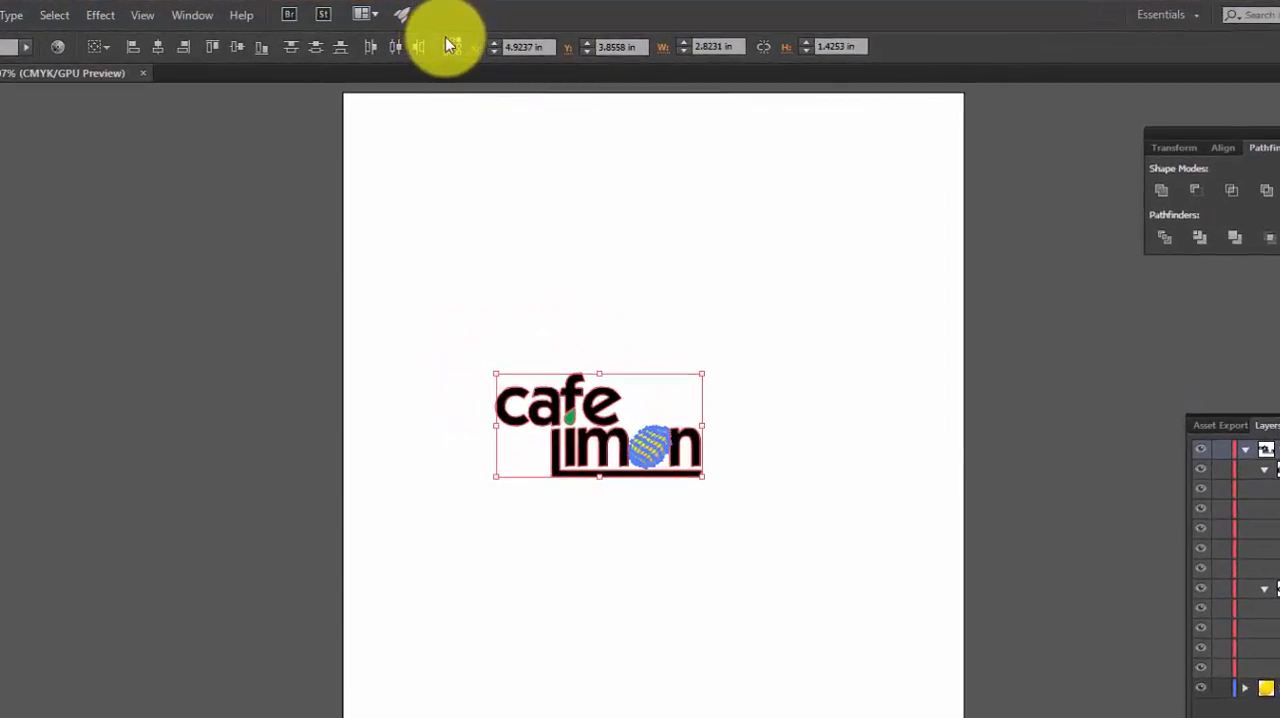
# Step: Set the reference point to the logo's upper-left corner and position it at X 0.125 in and Y 0.125 in
pyautogui.click(446, 46)
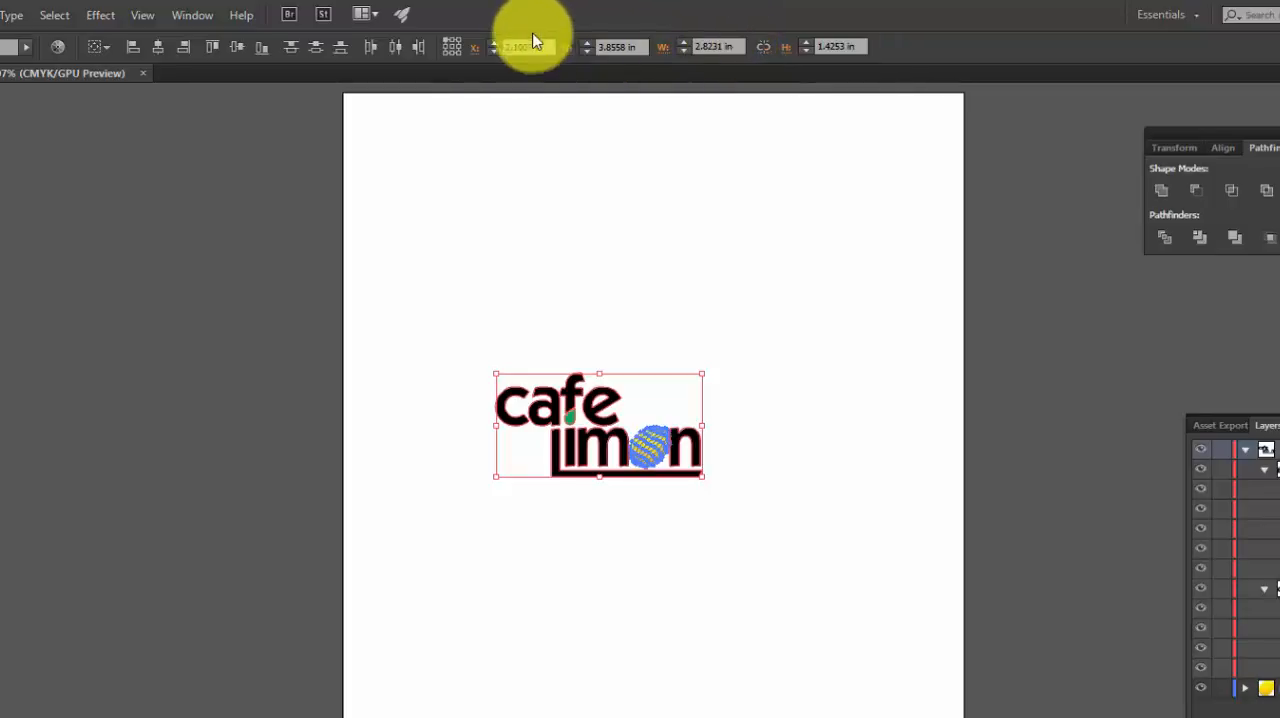
pyautogui.moveTo(547, 47); pyautogui.dragTo(457, 43)
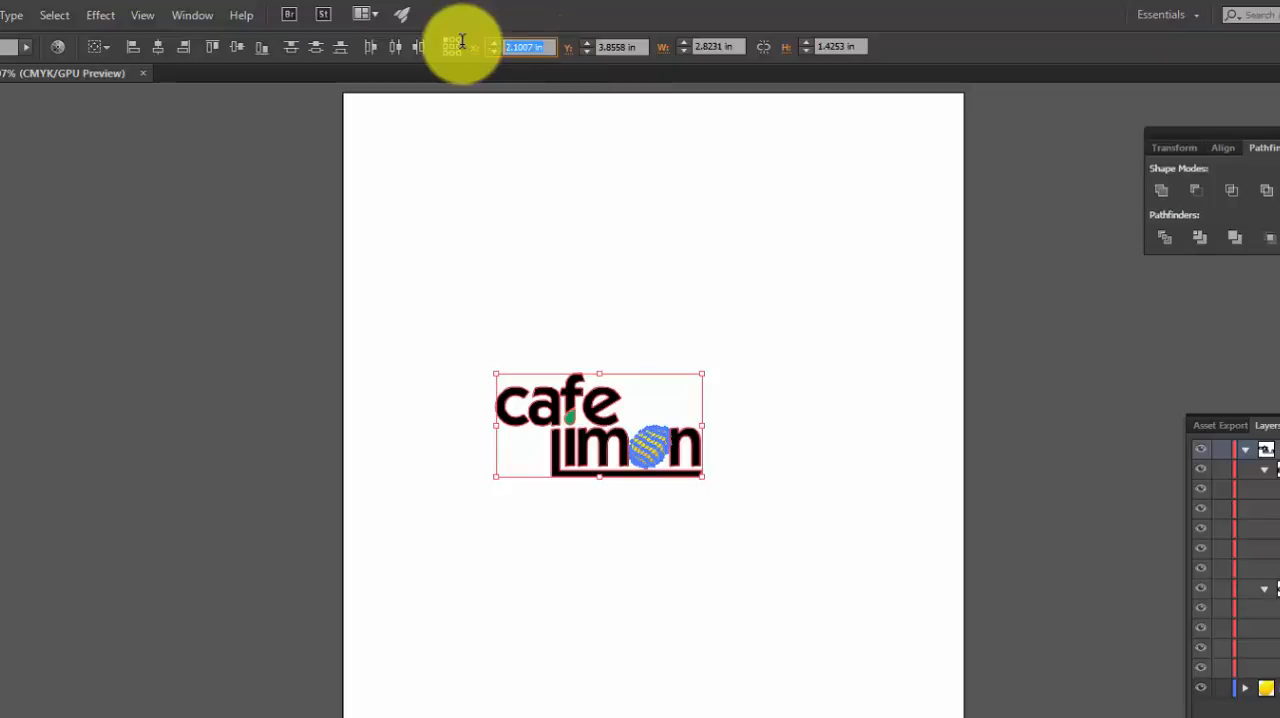
pyautogui.write('.12')
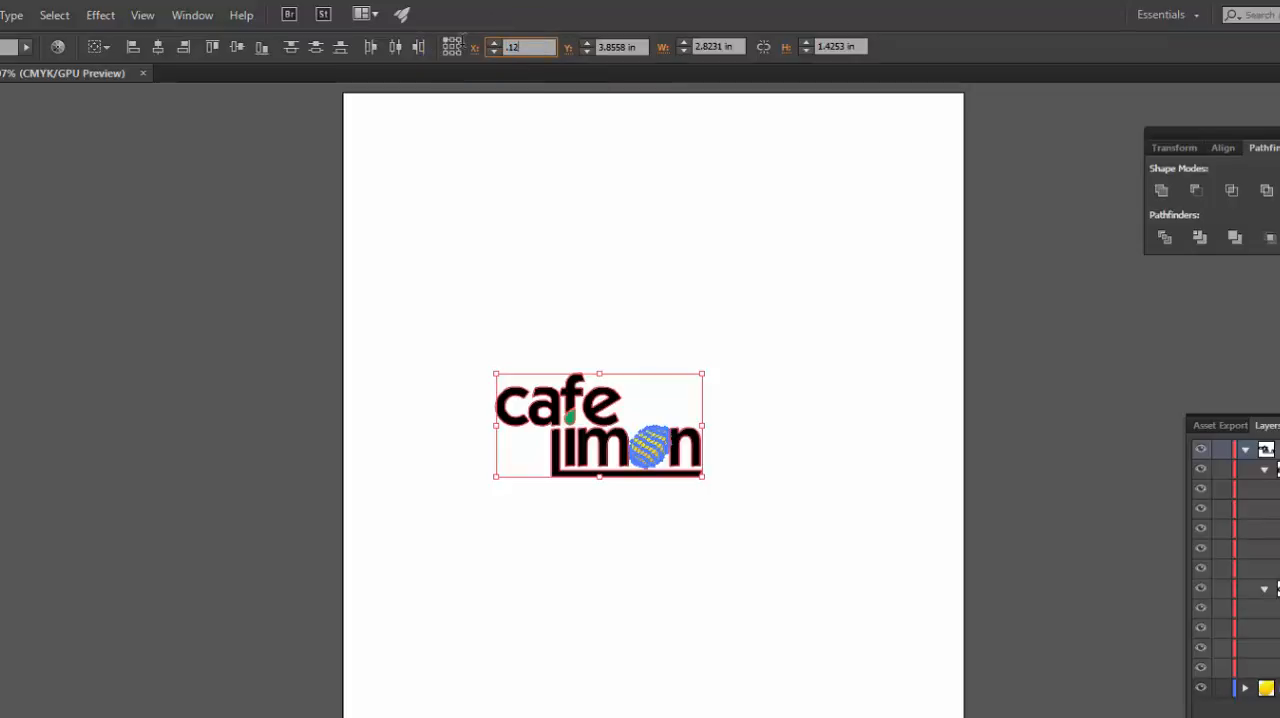
pyautogui.write('5')
pyautogui.moveTo(636, 47); pyautogui.dragTo(589, 48)
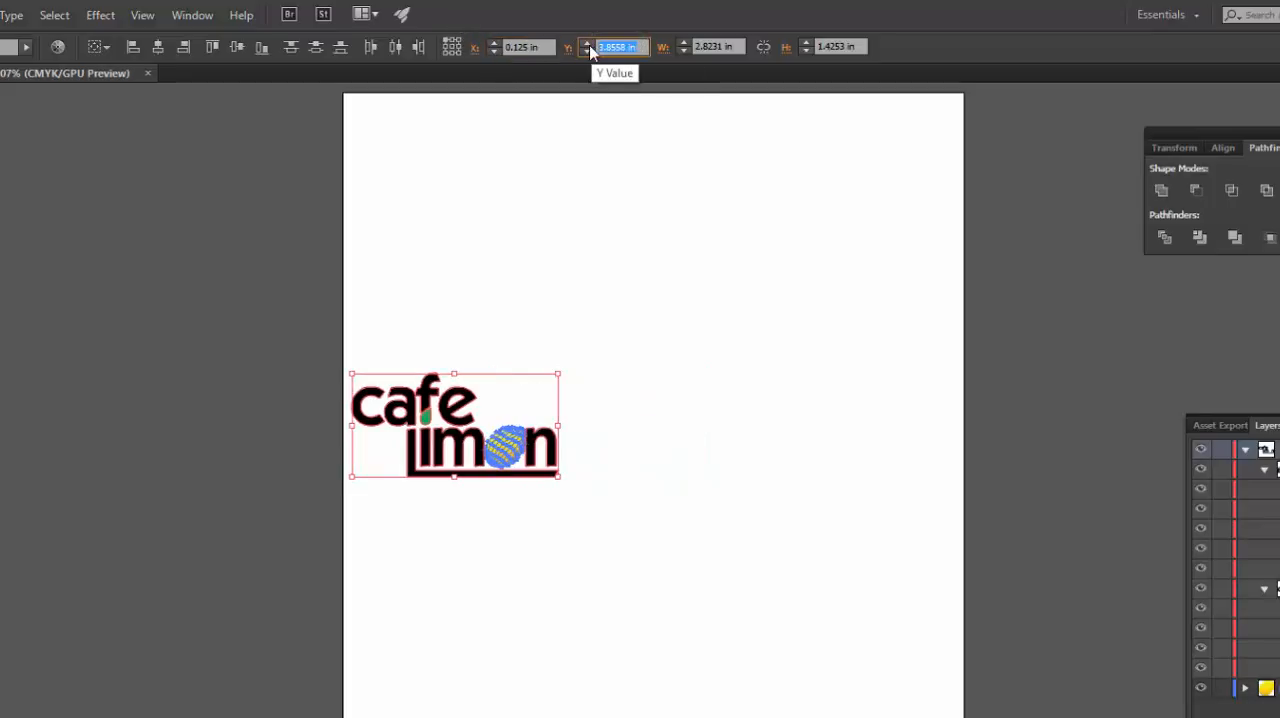
pyautogui.write('.125')
pyautogui.press('Return')
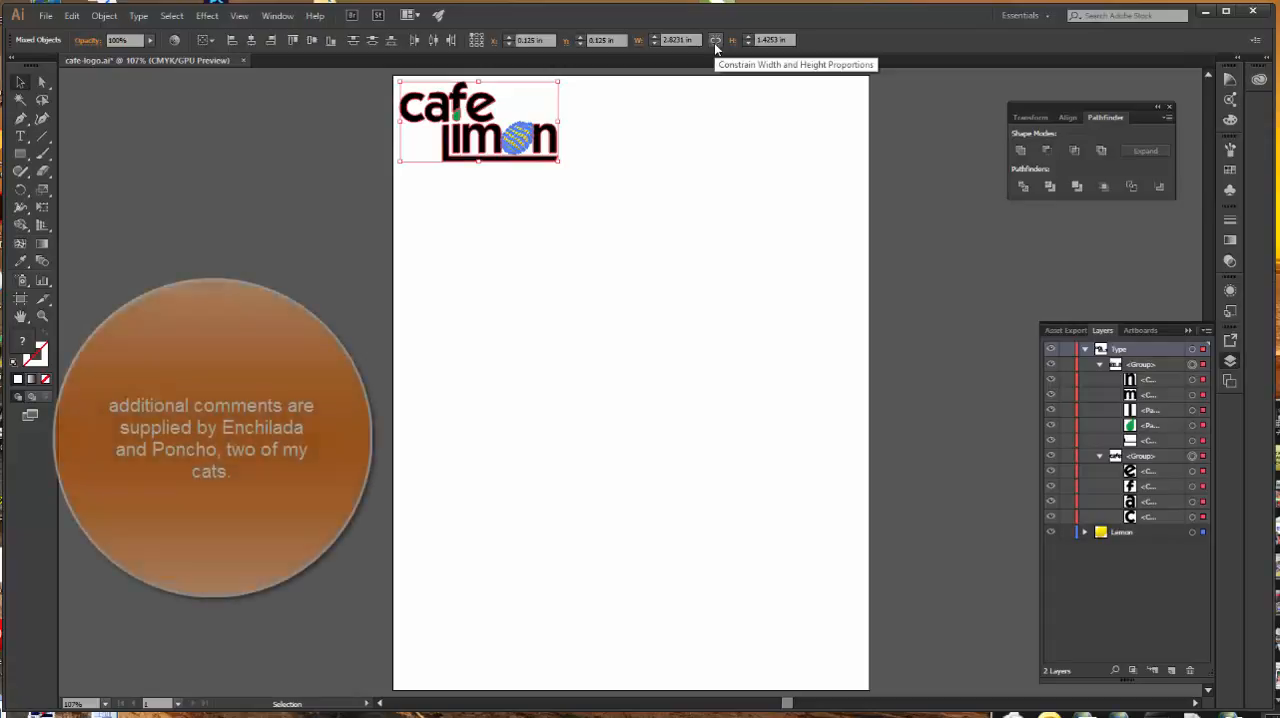
# Step: Scale the logo's width to 250% with width and height proportions constrained
pyautogui.click(676, 40)
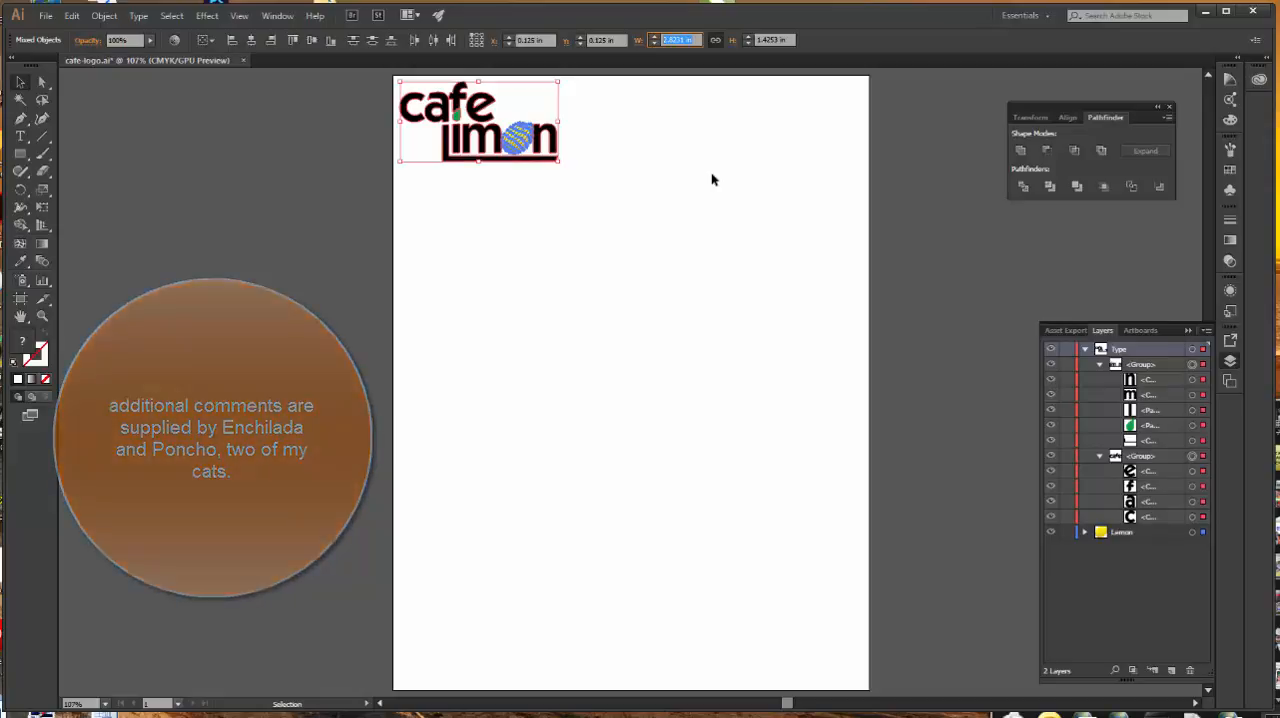
pyautogui.write('250')
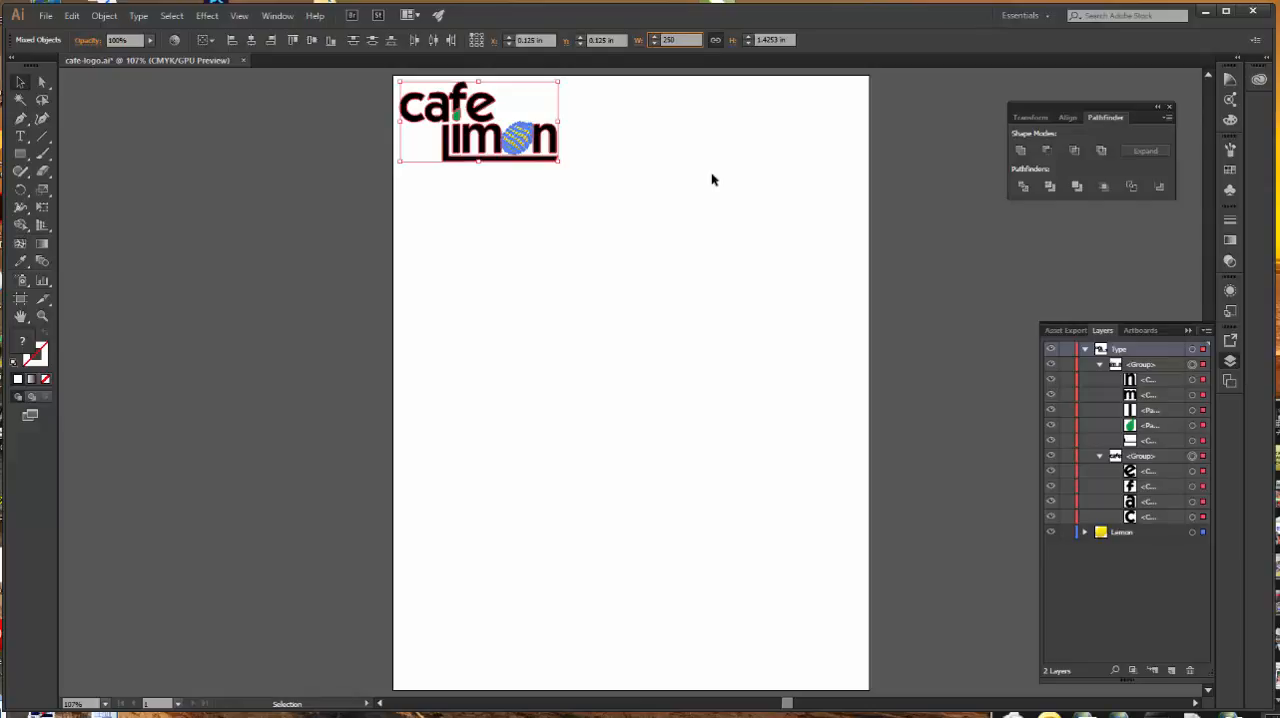
pyautogui.write('%')
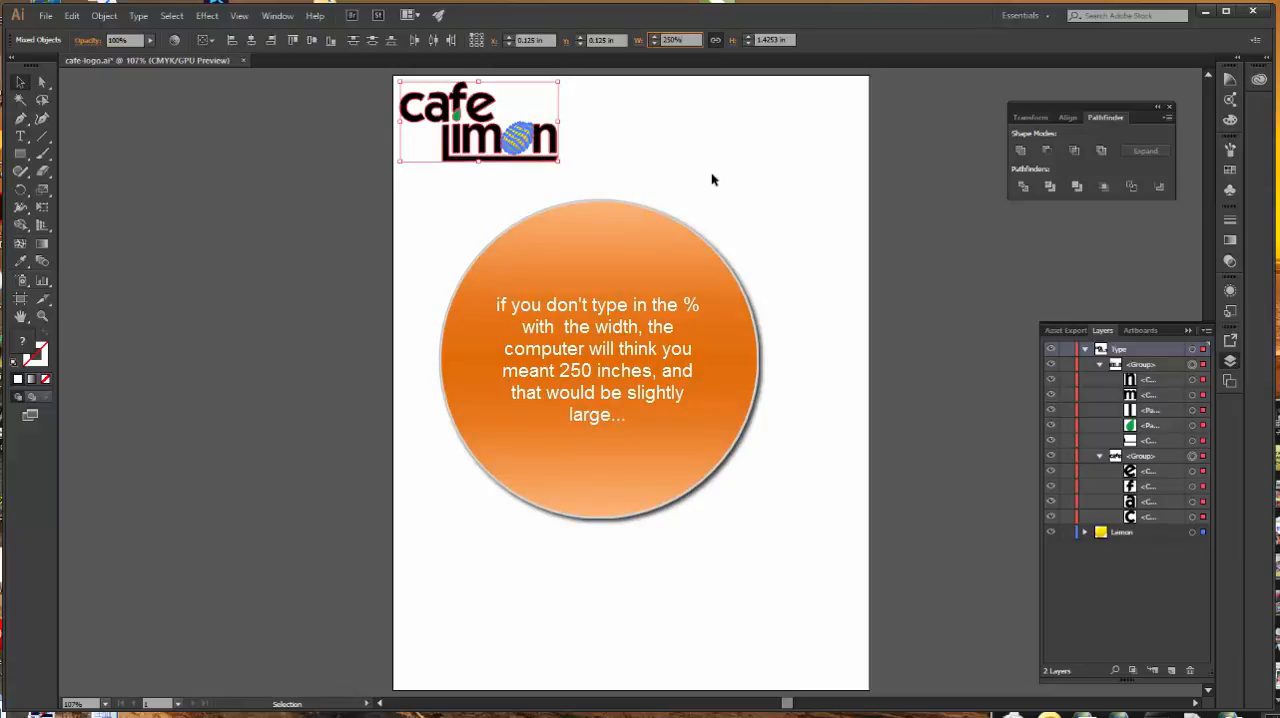
pyautogui.press('Return')
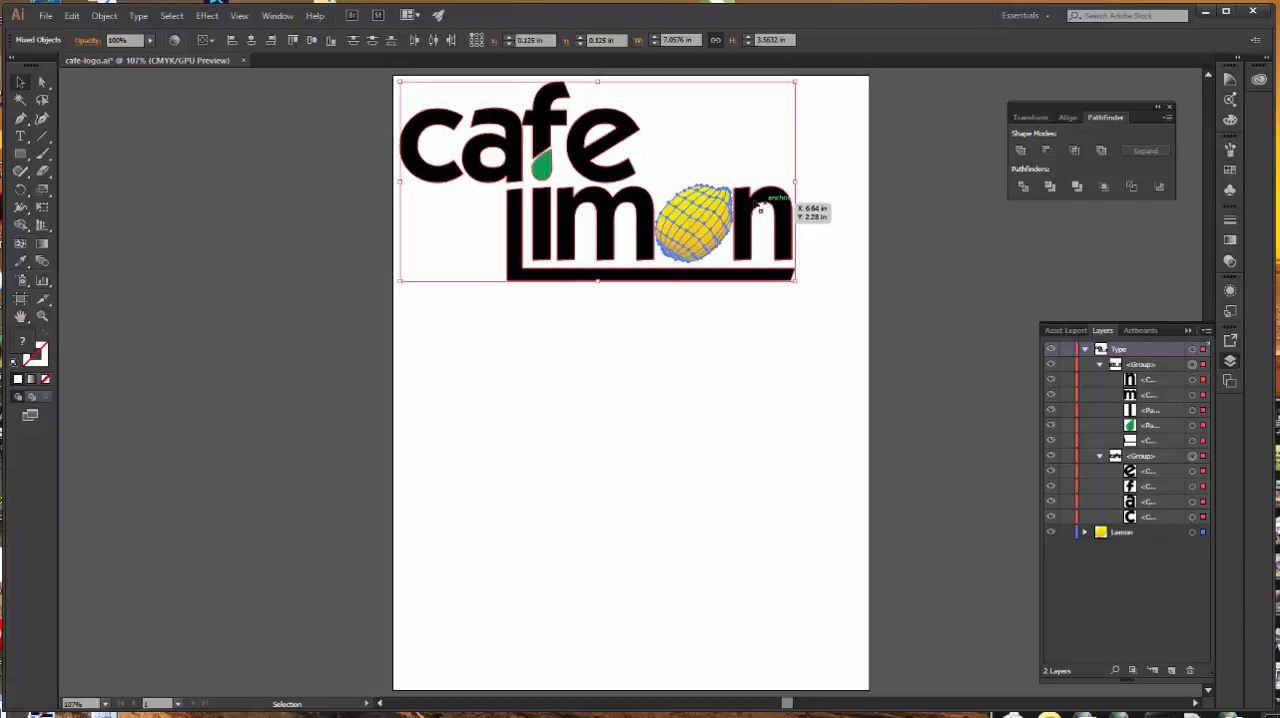
# Step: Narrow the artboard to about 7.32 in wide, bringing its right edge close to the end of the logo
pyautogui.click(25, 301)
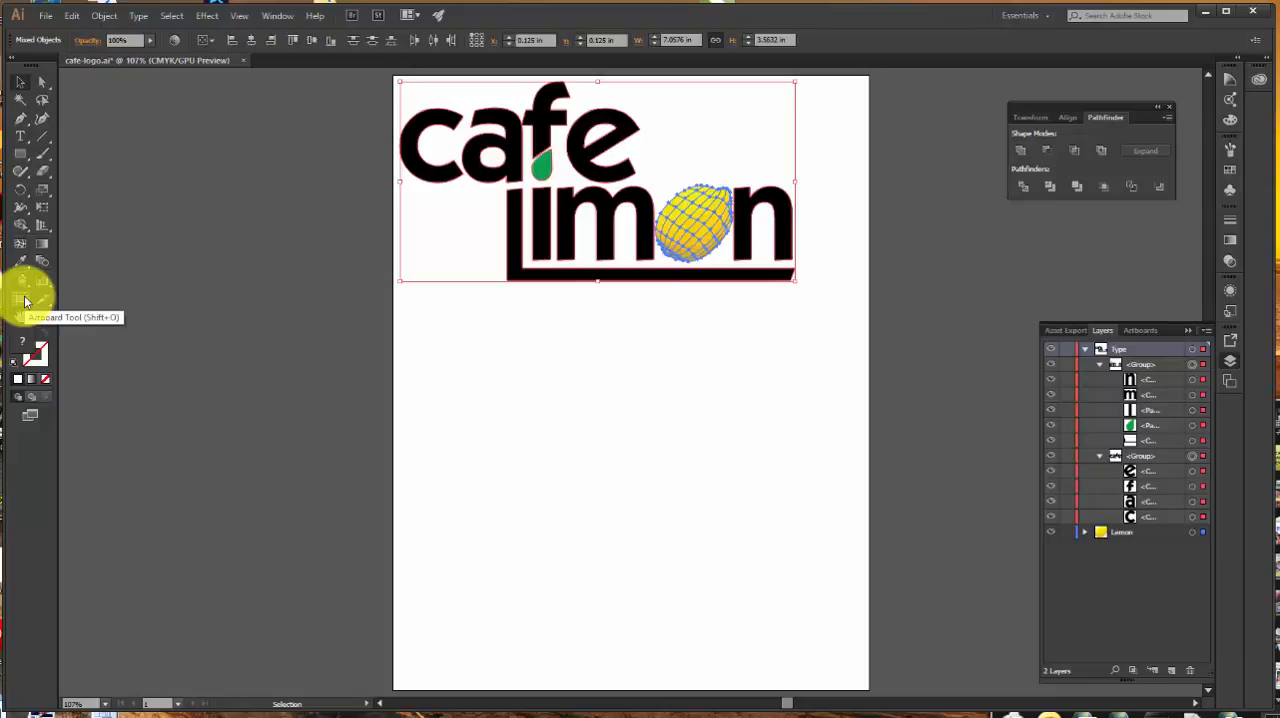
pyautogui.click(25, 301)
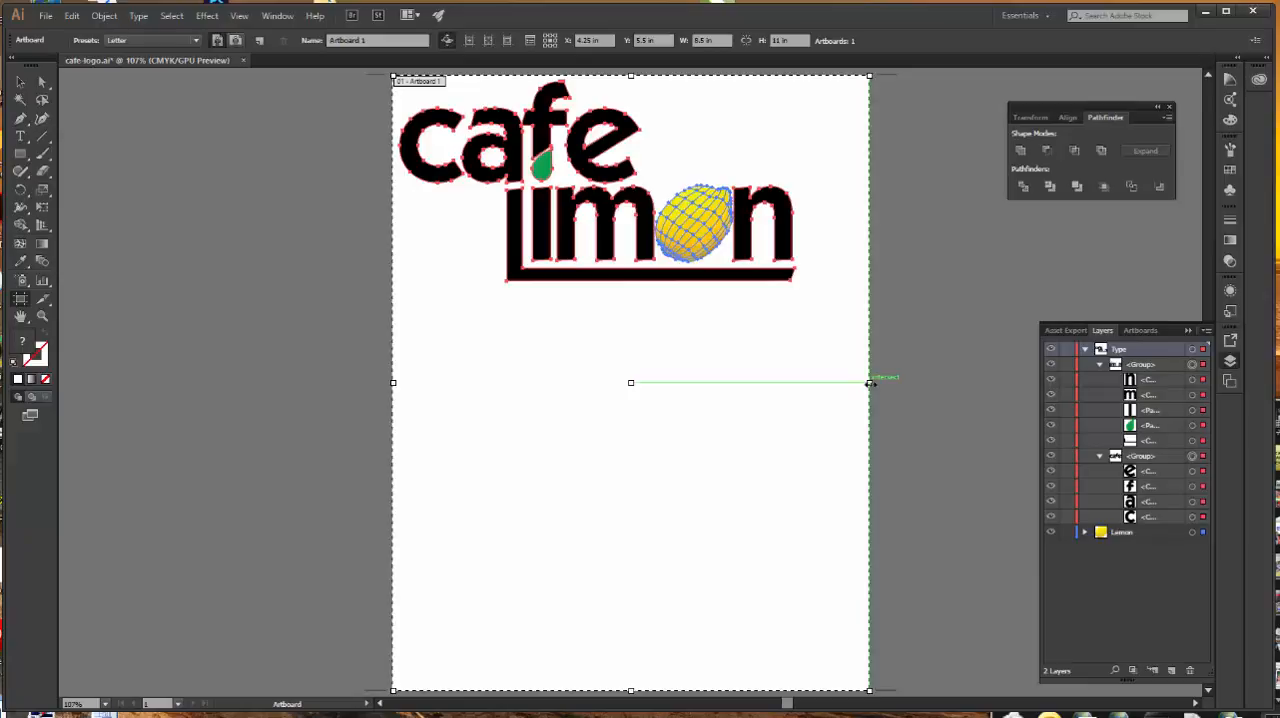
pyautogui.moveTo(870, 383); pyautogui.dragTo(869, 384)
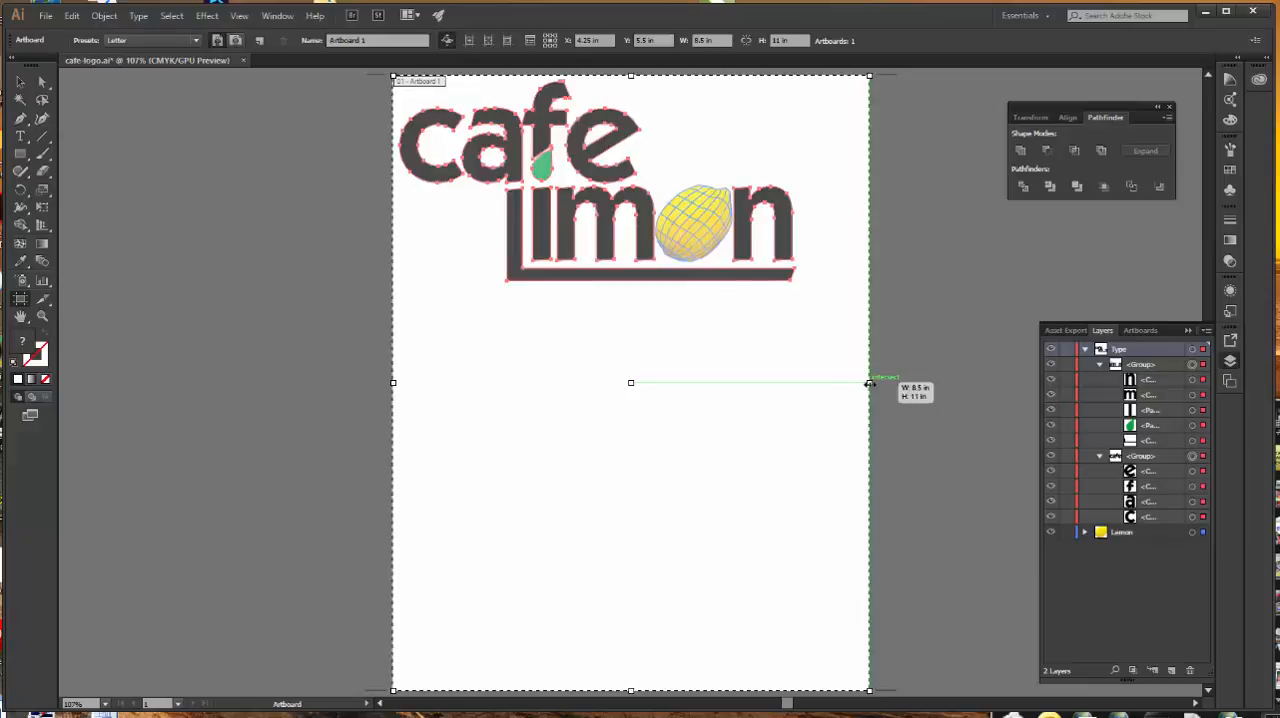
pyautogui.moveTo(870, 383); pyautogui.dragTo(806, 386)
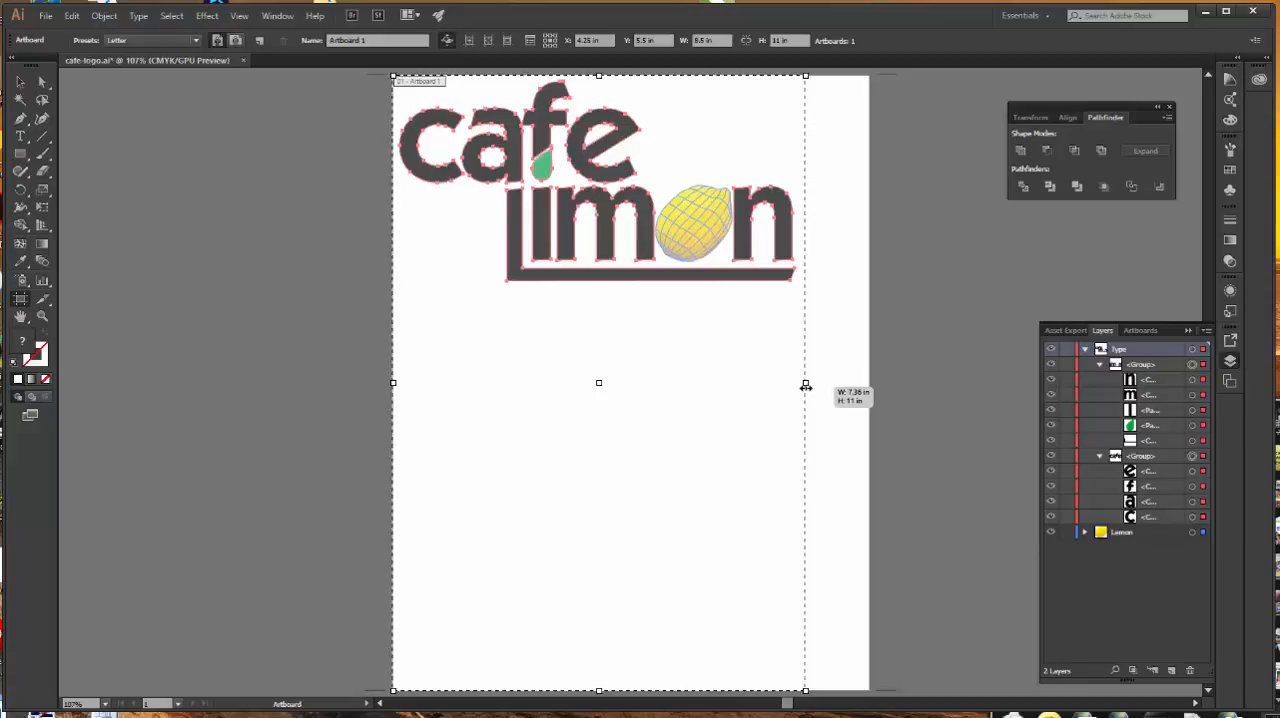
pyautogui.moveTo(806, 386); pyautogui.dragTo(804, 387)
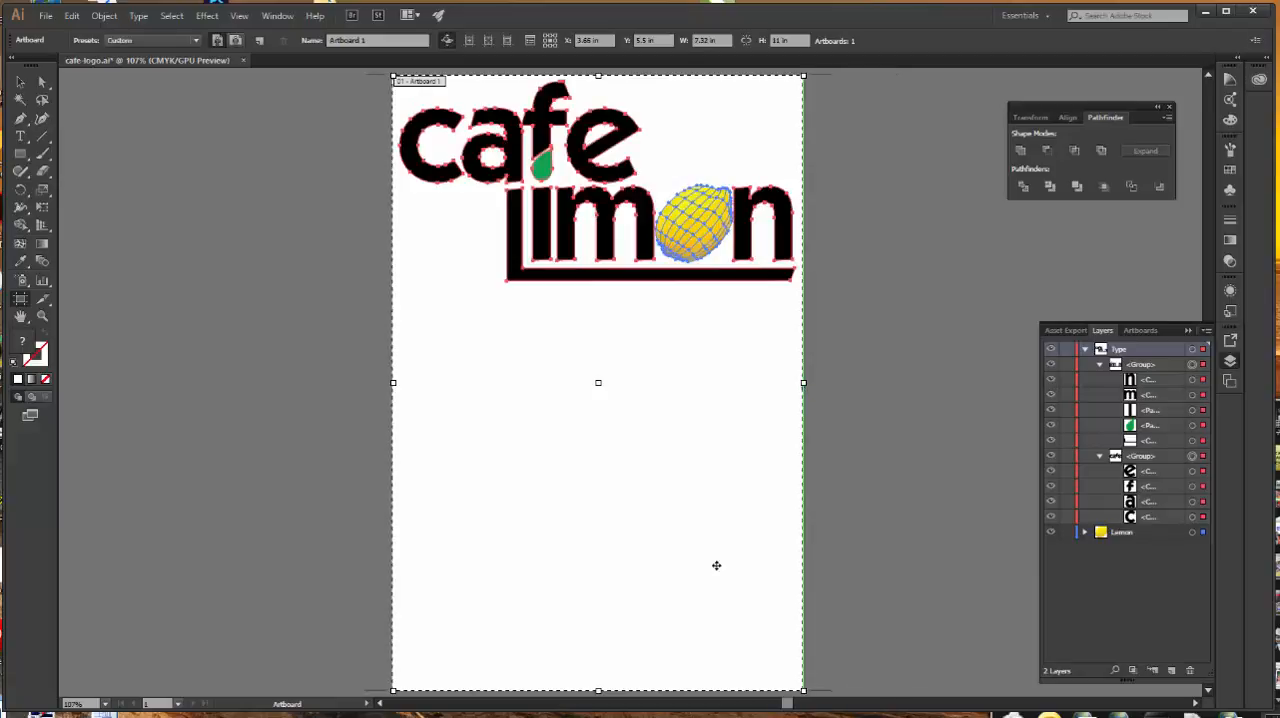
# Step: Shorten the artboard to about 3.9 in high so it ends just below the logo, and save the document
pyautogui.moveTo(598, 689); pyautogui.dragTo(634, 292)
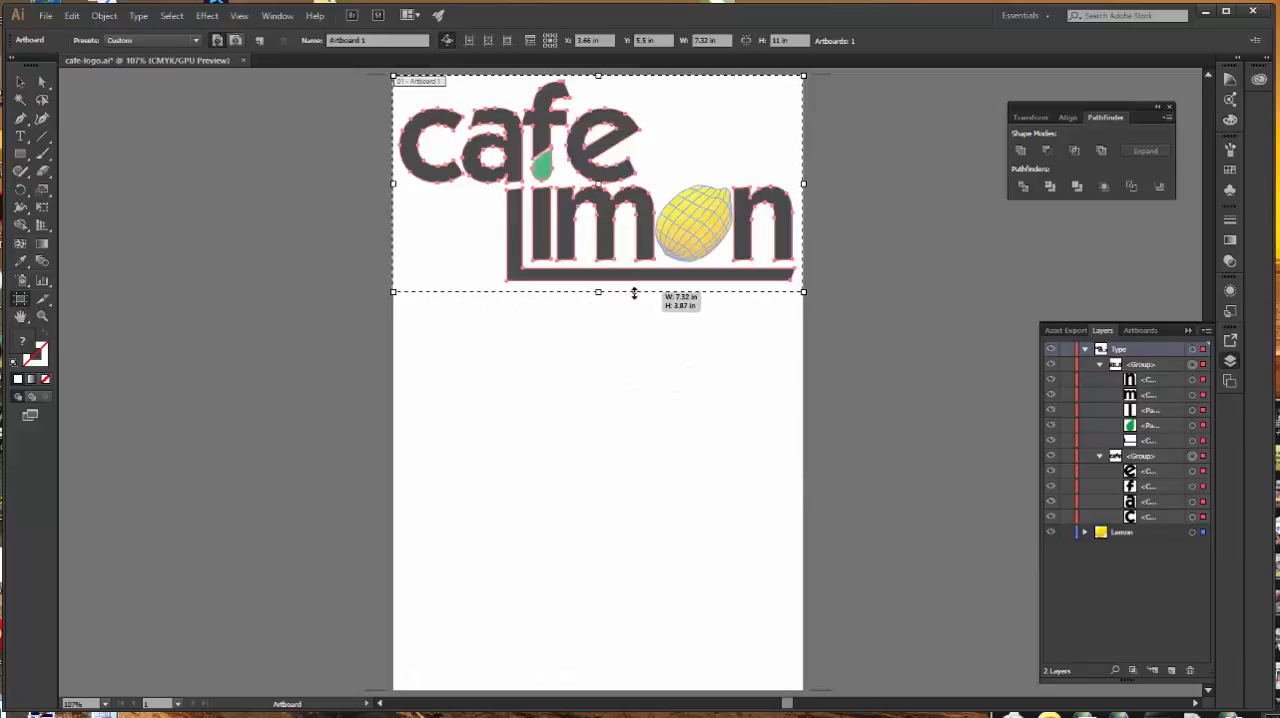
pyautogui.moveTo(633, 293); pyautogui.dragTo(634, 292)
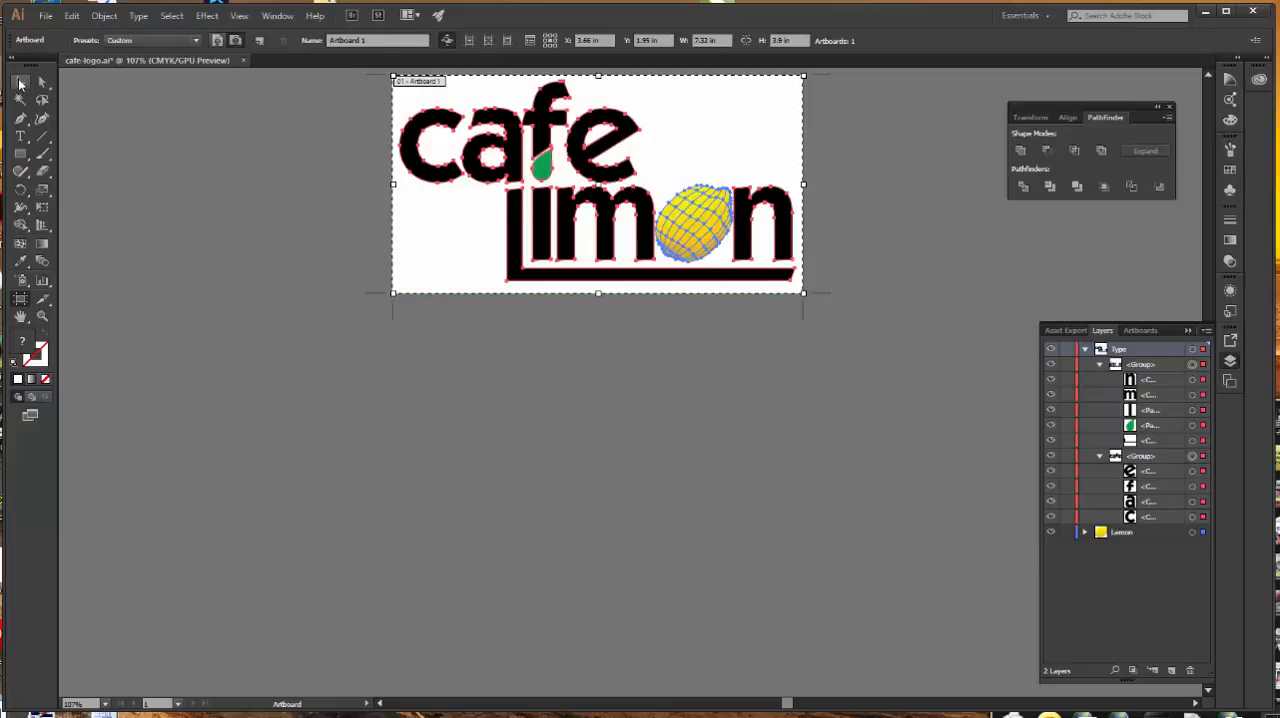
pyautogui.click(20, 84)
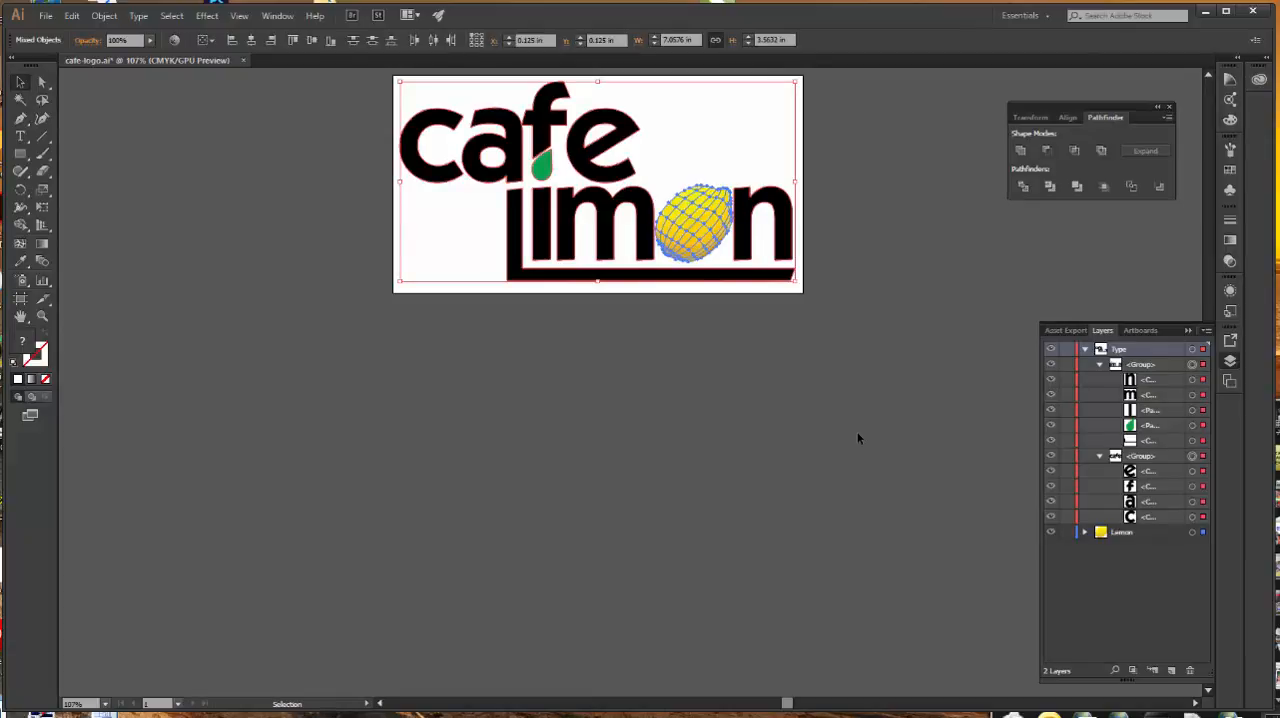
pyautogui.hotkey('ctrl', 's')
# Step: Group all of the selected logo artwork and expand the resulting group in the layer list
pyautogui.scroll(1, 869, 435)
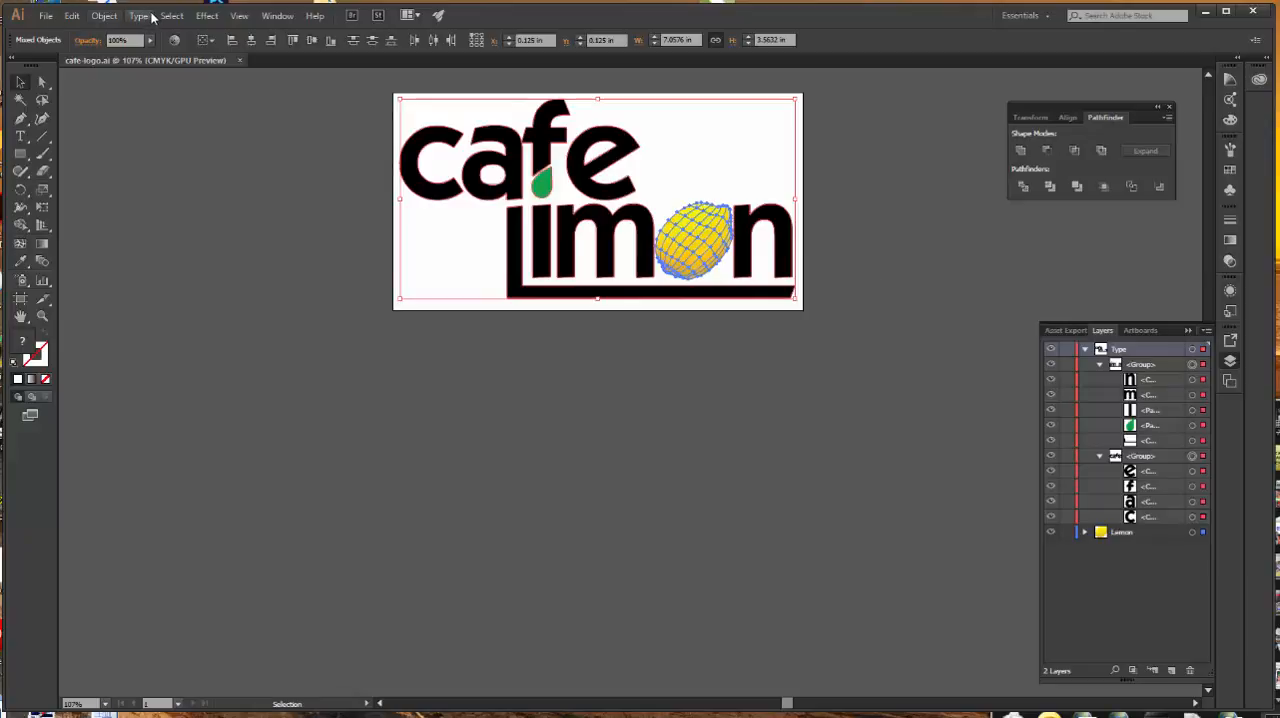
pyautogui.click(104, 16)
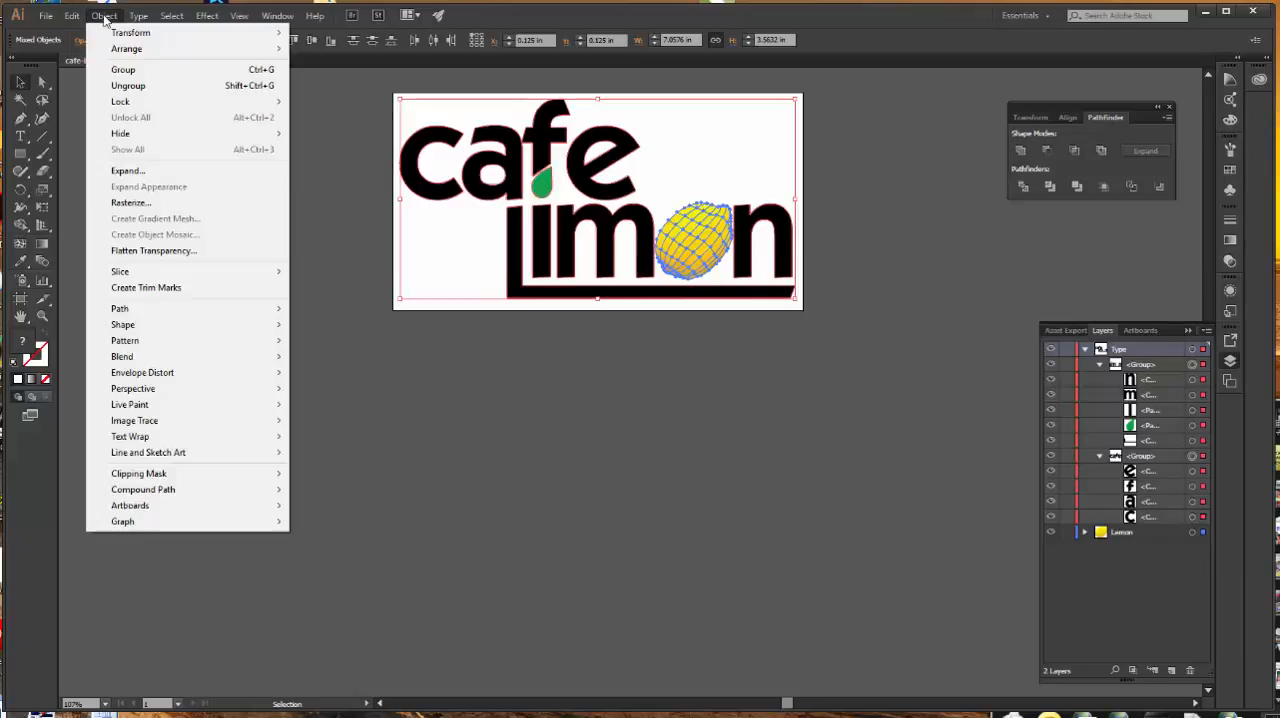
pyautogui.click(123, 69)
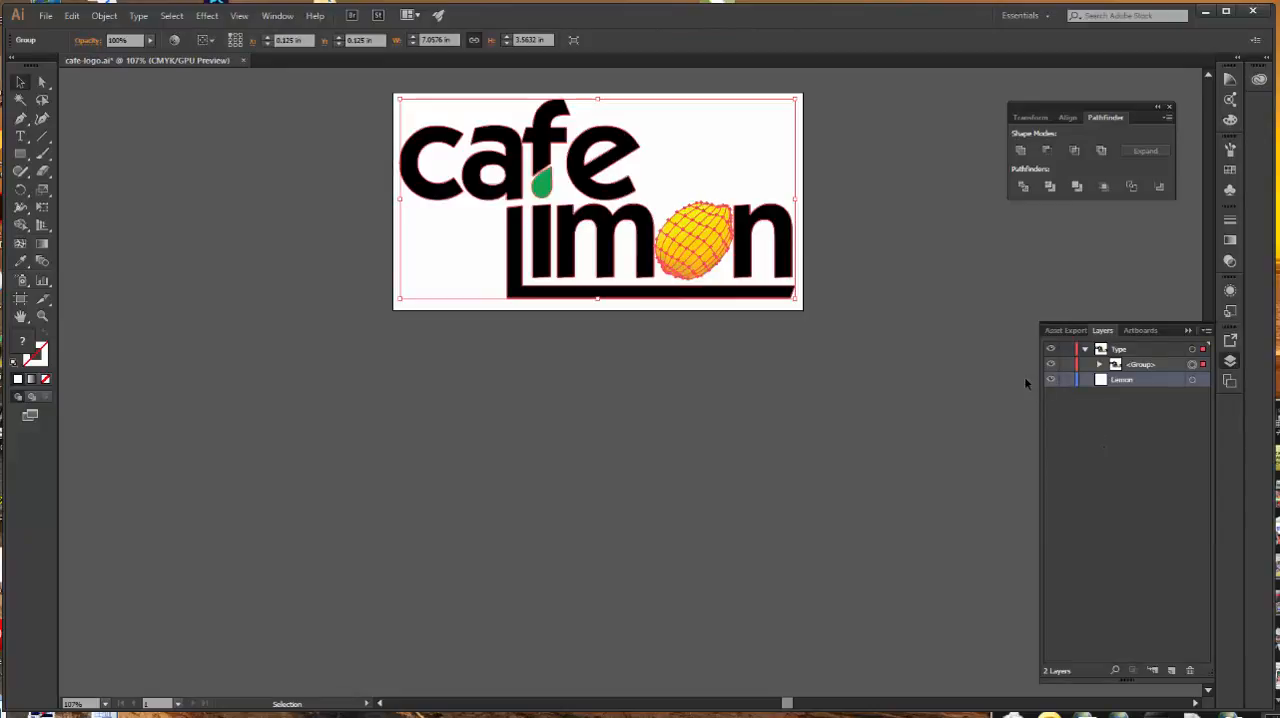
pyautogui.keyDown('alt'); pyautogui.click(1099, 364); pyautogui.keyUp('alt')
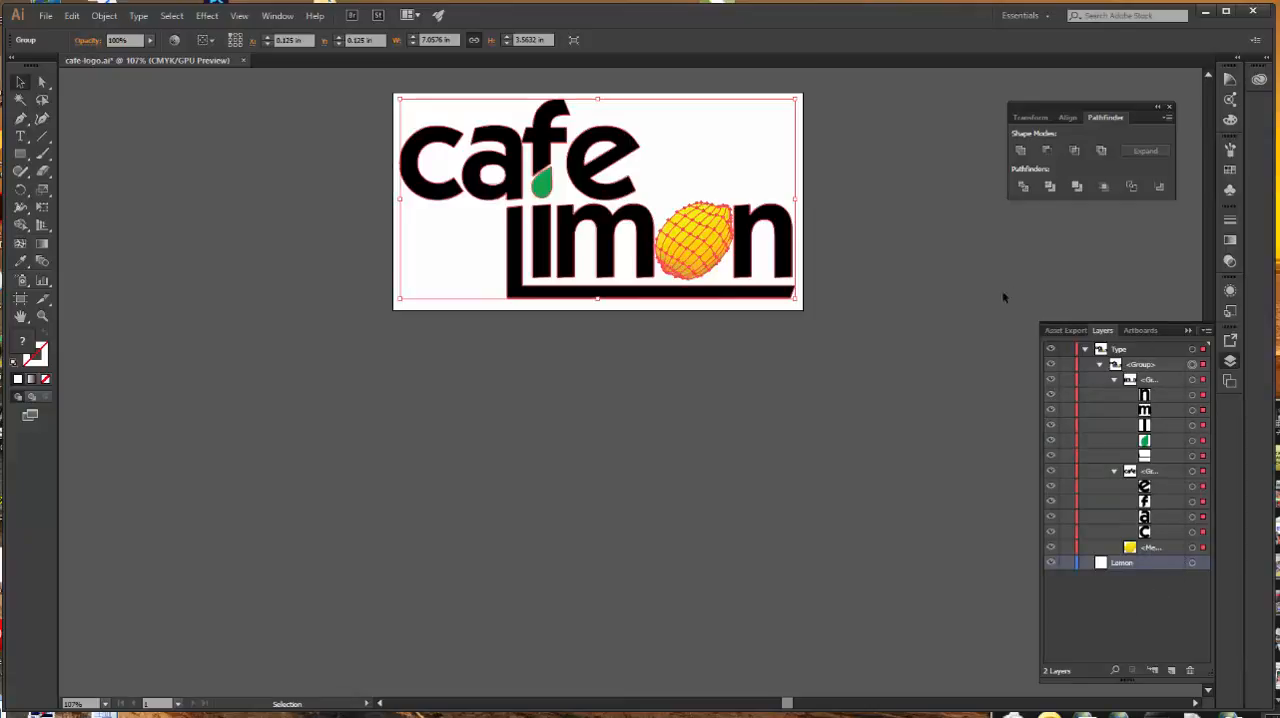
# Step: Rename the Type layer to "four-color Logo" and delete the empty Lemon layer
pyautogui.click(1085, 348)
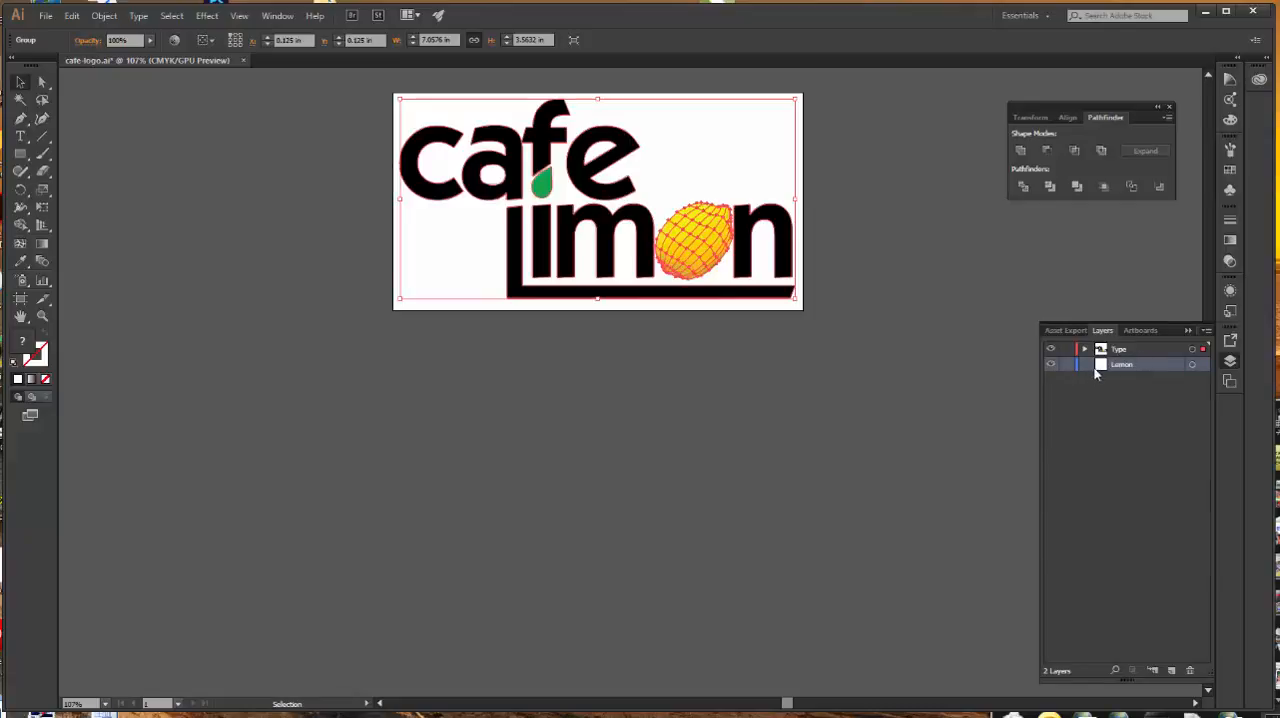
pyautogui.doubleClick(1118, 348)
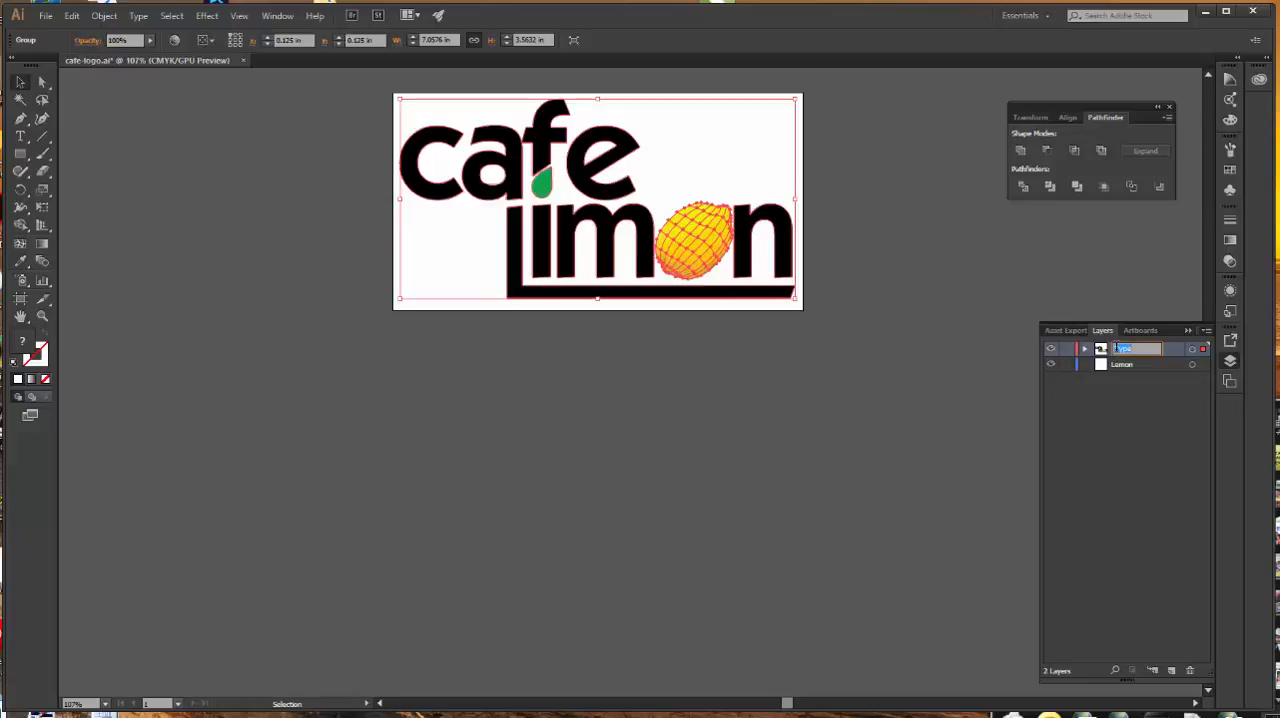
pyautogui.write('B')
pyautogui.write('our-color Logo')
pyautogui.press('Return')
pyautogui.click(1125, 366)
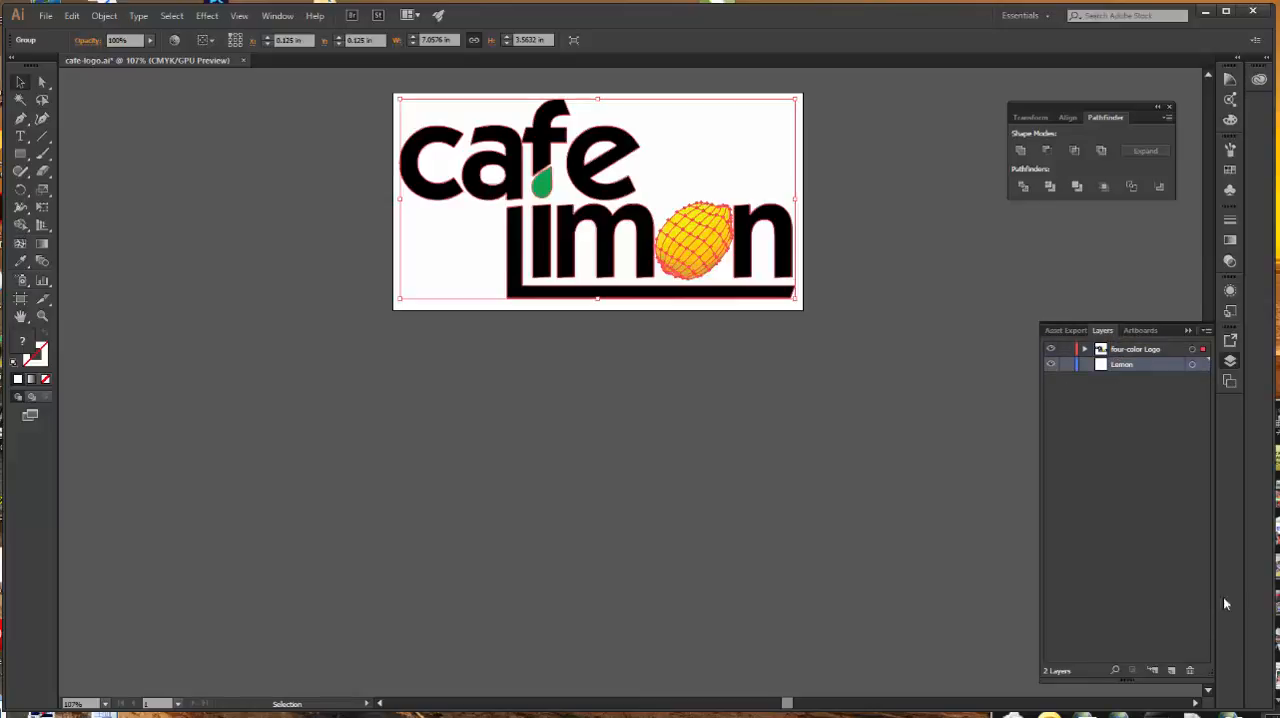
pyautogui.click(1190, 671)
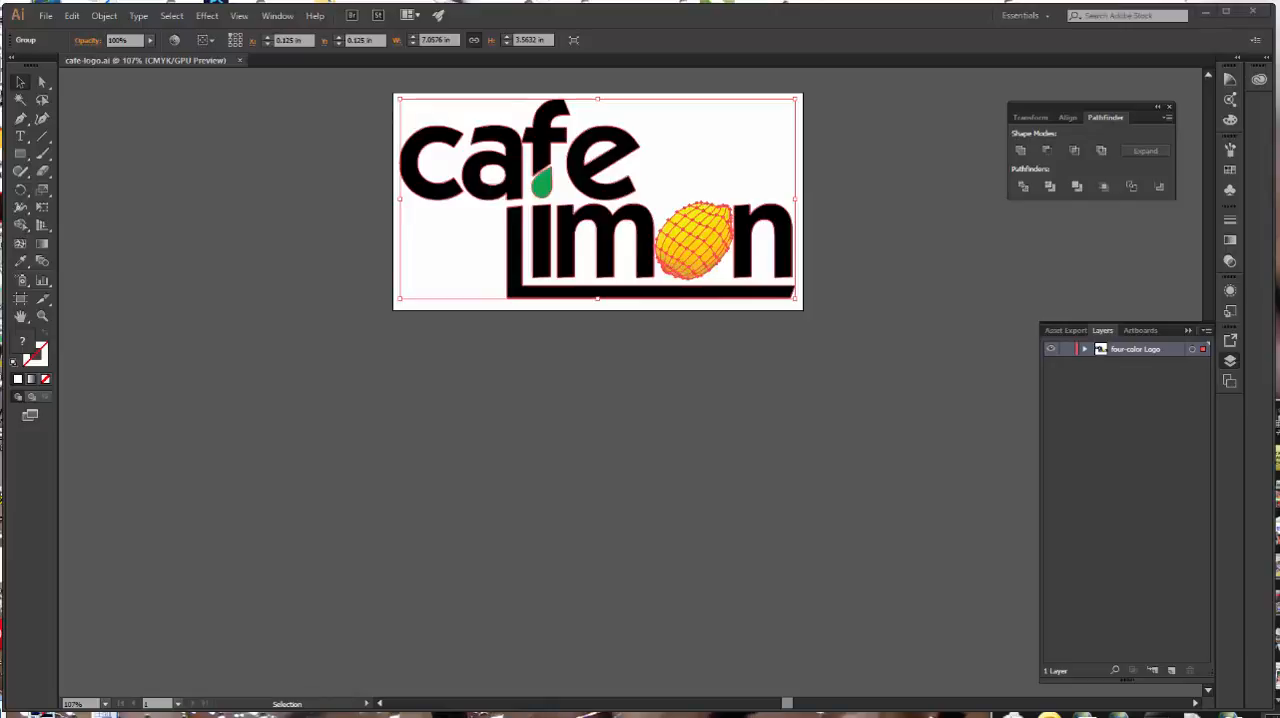
# Step: Rename the artboard to "Four Color"
pyautogui.click(18, 301)
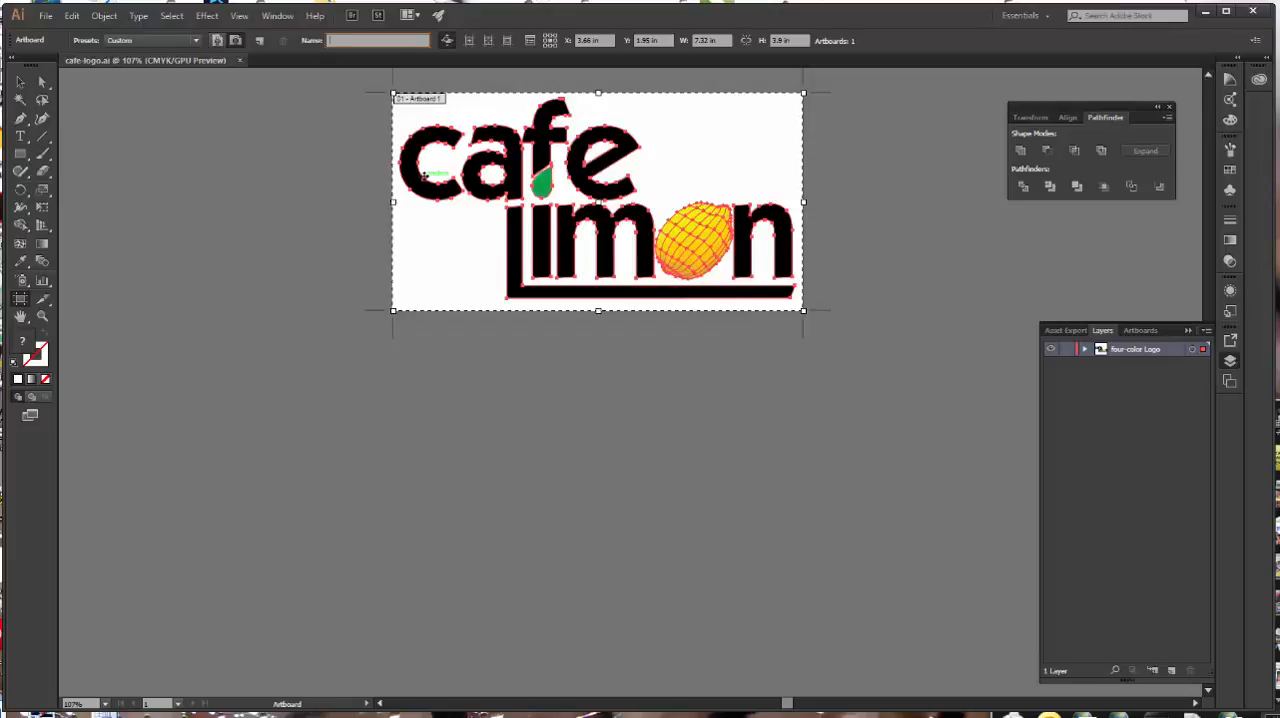
pyautogui.write('Four Color')
pyautogui.click(448, 44)
# Step: Duplicate the Four Color artboard together with its artwork, placing the copy directly below the original at about Y 6.49 in
pyautogui.click(610, 161)
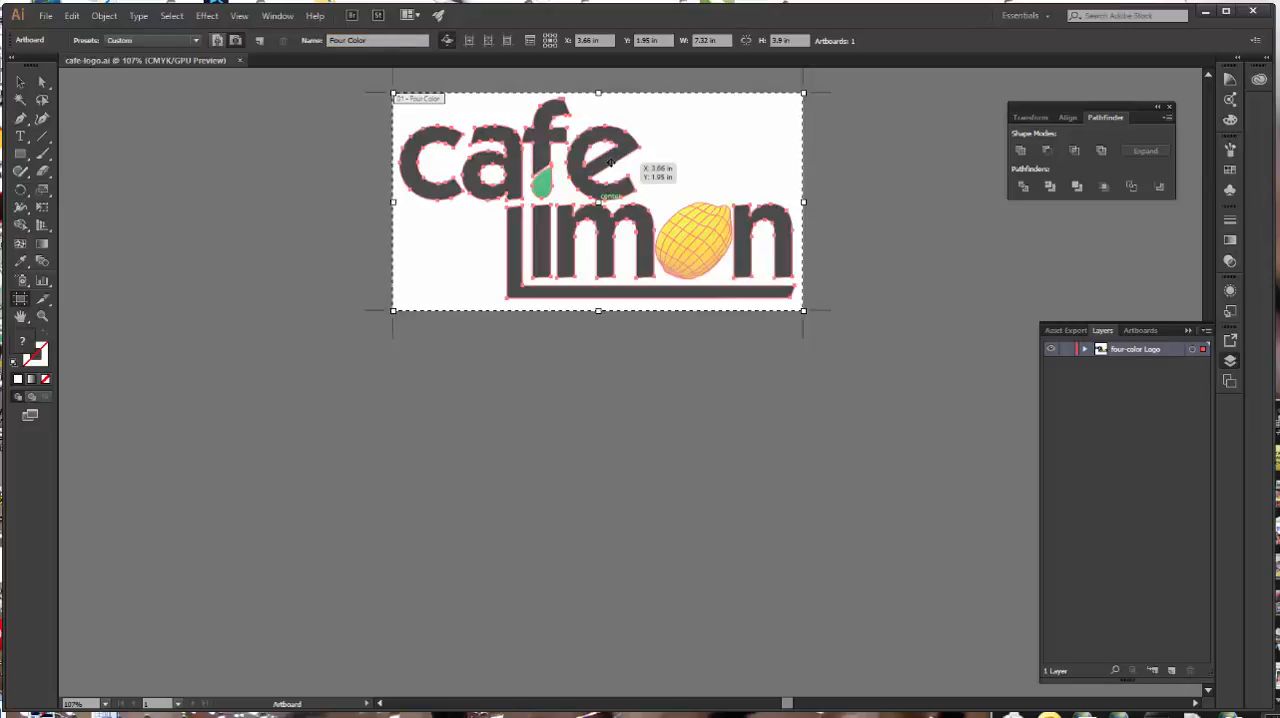
pyautogui.moveTo(610, 161); pyautogui.dragTo(586, 421)
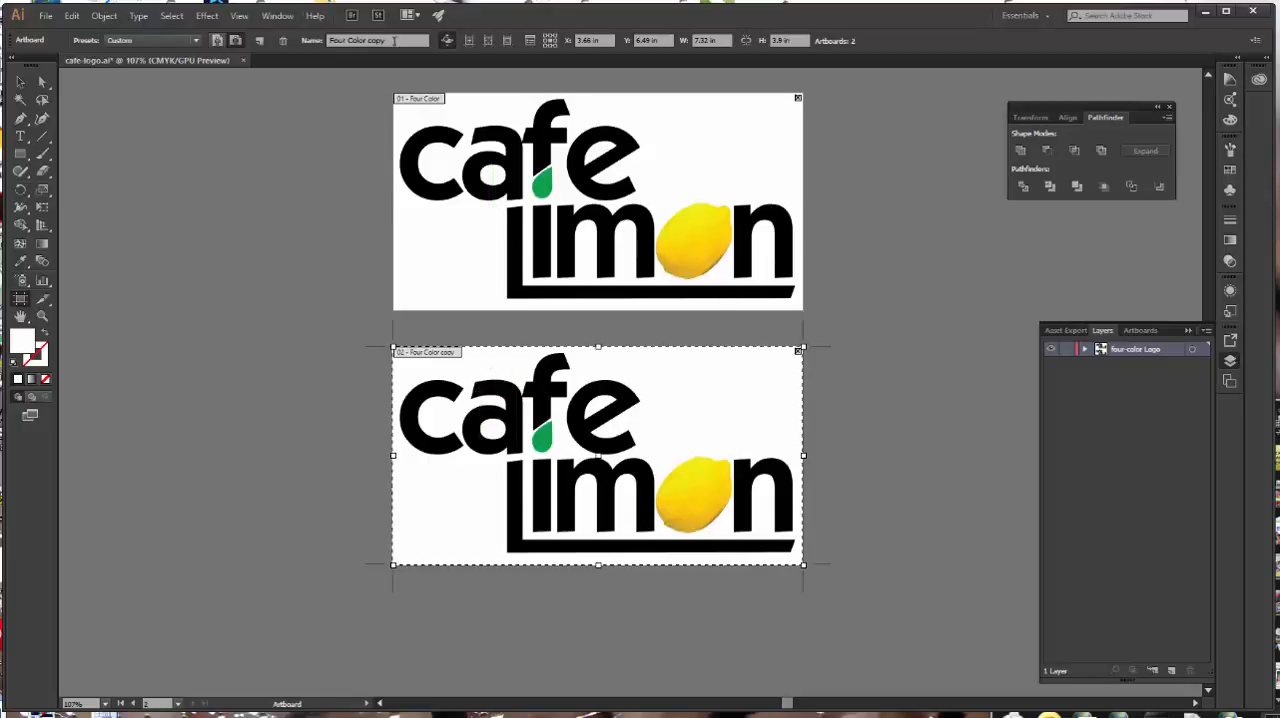
# Step: Rename the duplicated lower artboard to "two Color"
pyautogui.moveTo(398, 40); pyautogui.dragTo(260, 52)
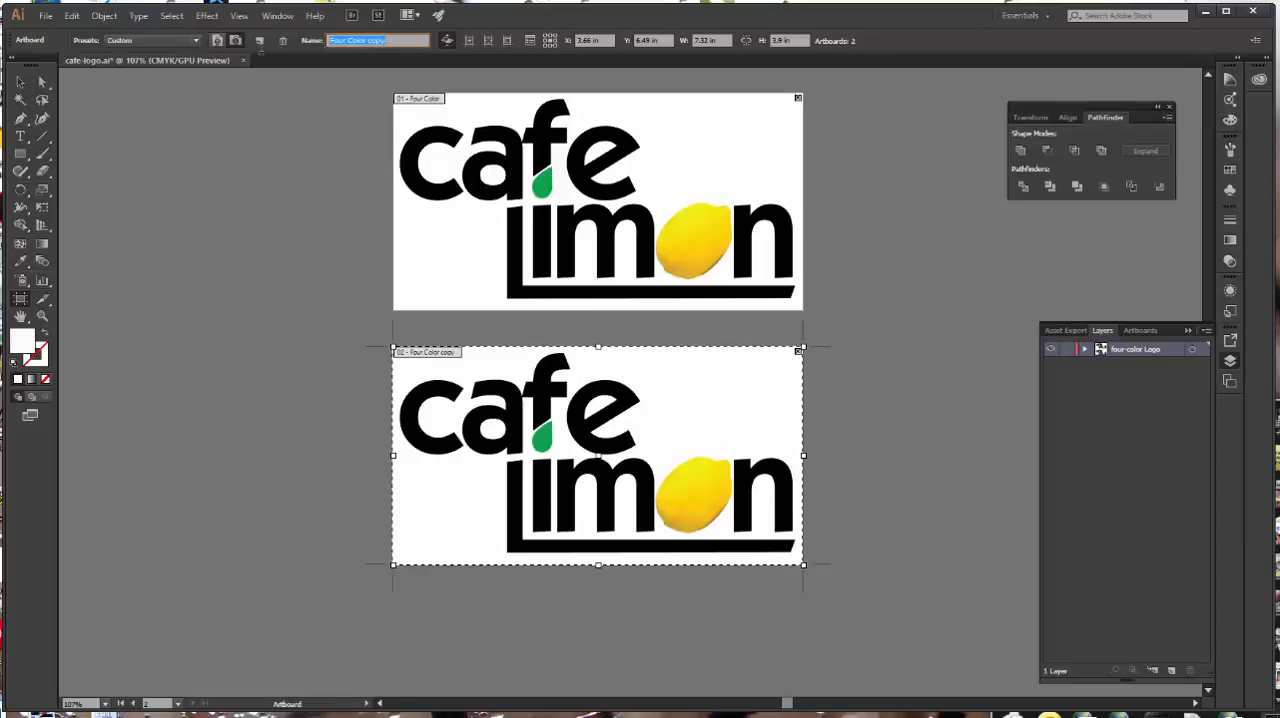
pyautogui.write('Black')
pyautogui.write(' Color')
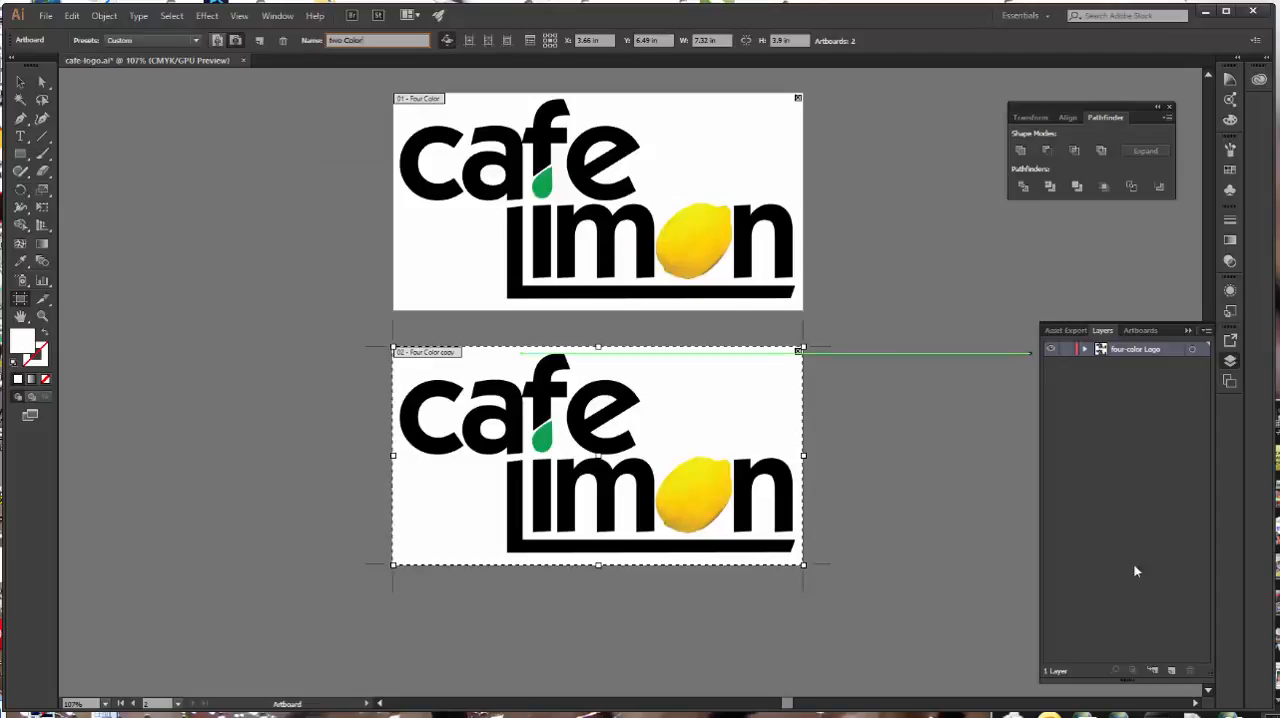
# Step: Create a new layer and move the logo artwork of the two Color artboard onto it
pyautogui.click(1173, 672)
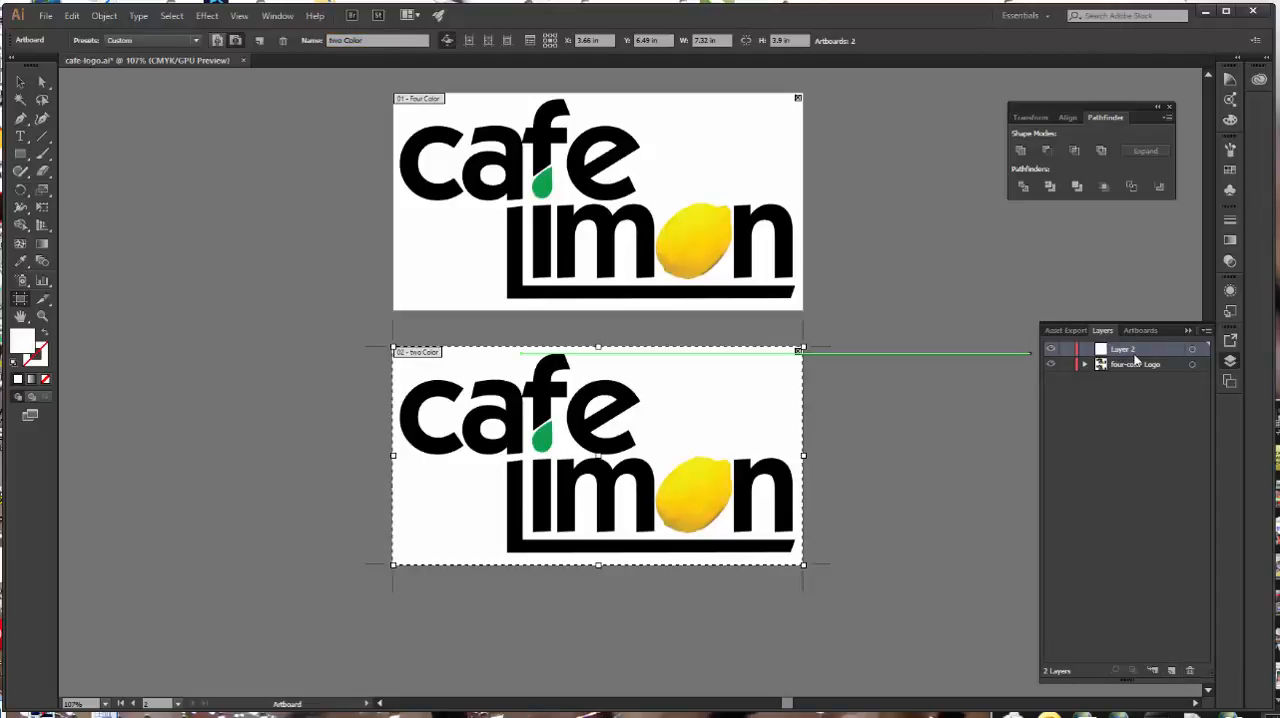
pyautogui.click(21, 86)
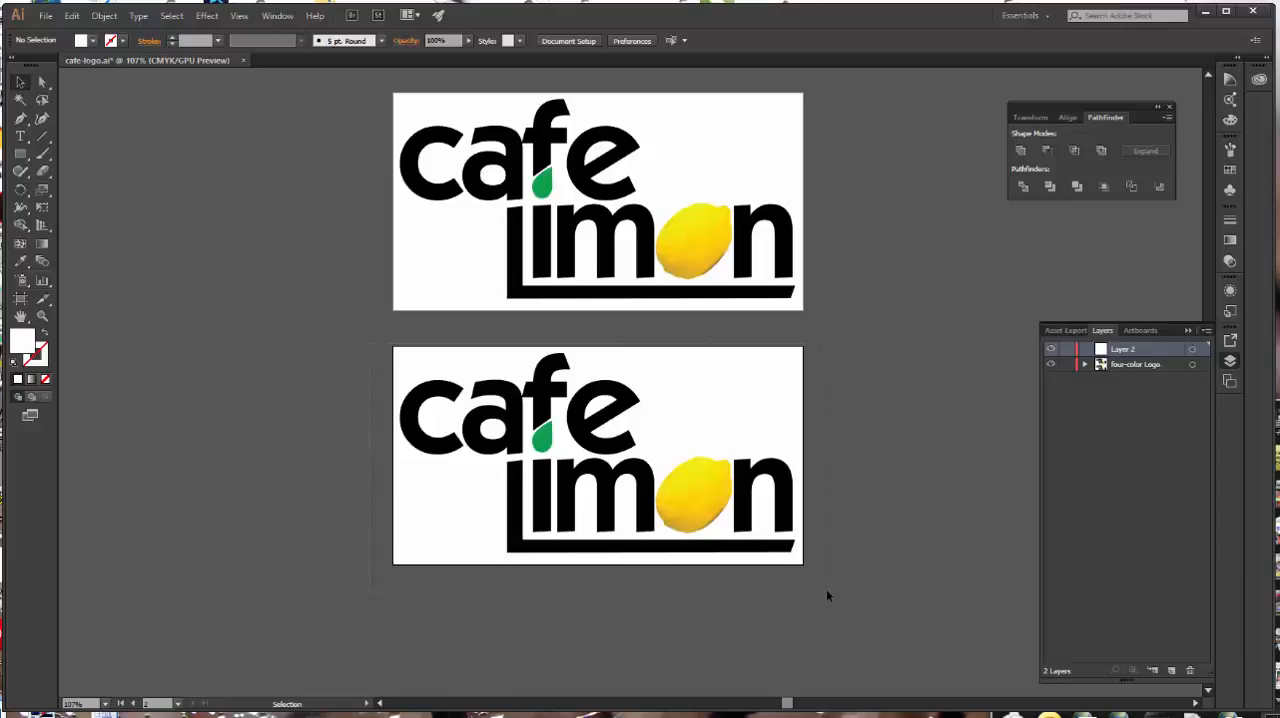
pyautogui.hotkey('ctrl', 'a')
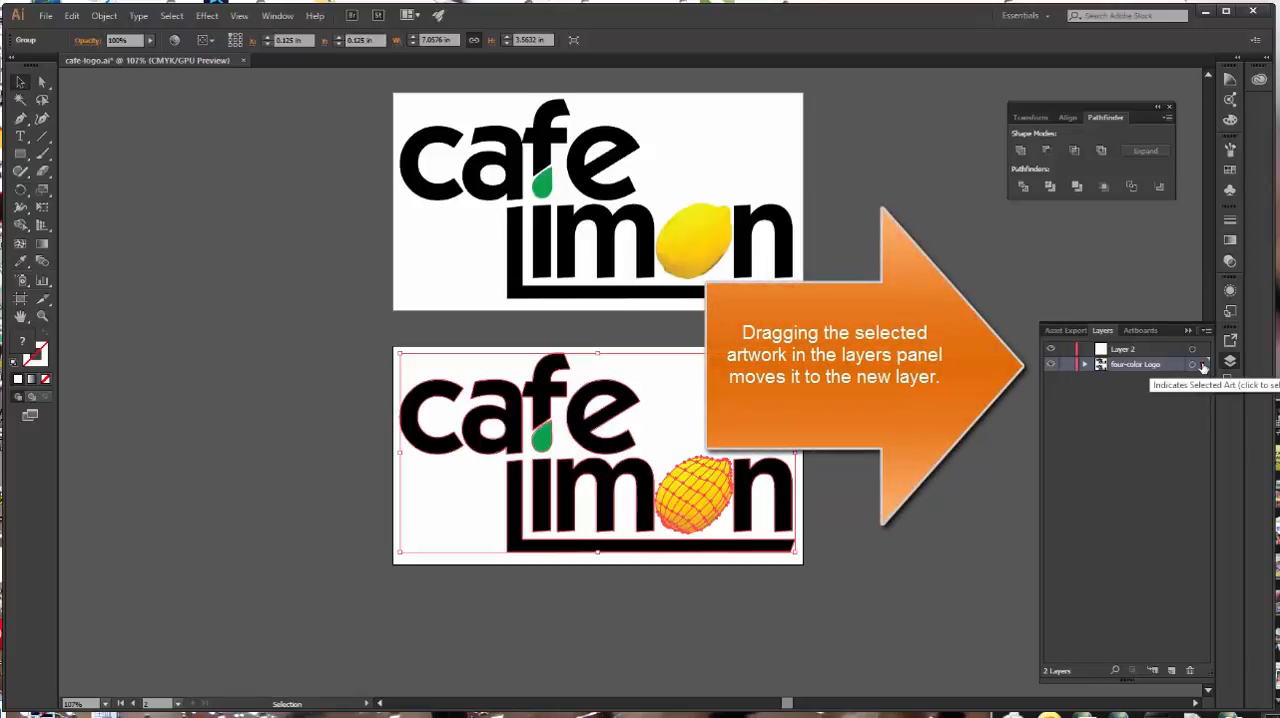
pyautogui.moveTo(1203, 368); pyautogui.dragTo(1203, 351)
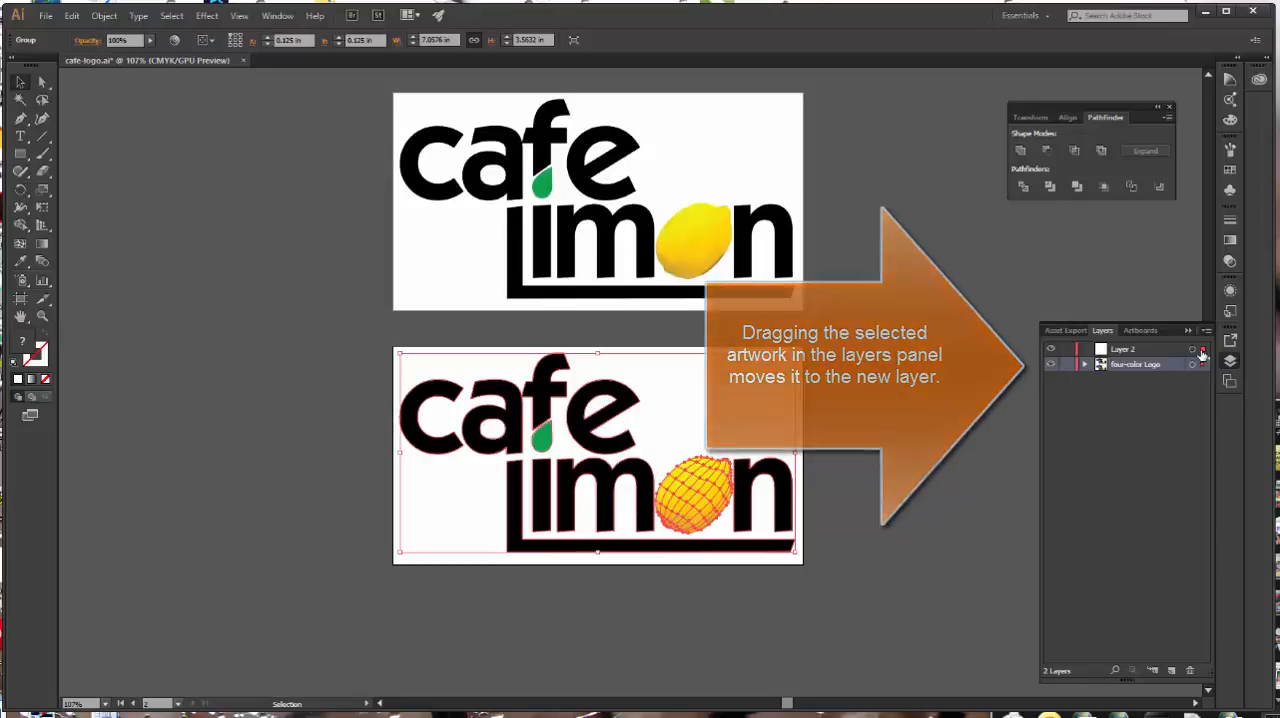
# Step: Rename the new layer holding the copied logo to "Two-color Logo" and deselect the artwork
pyautogui.doubleClick(1128, 350)
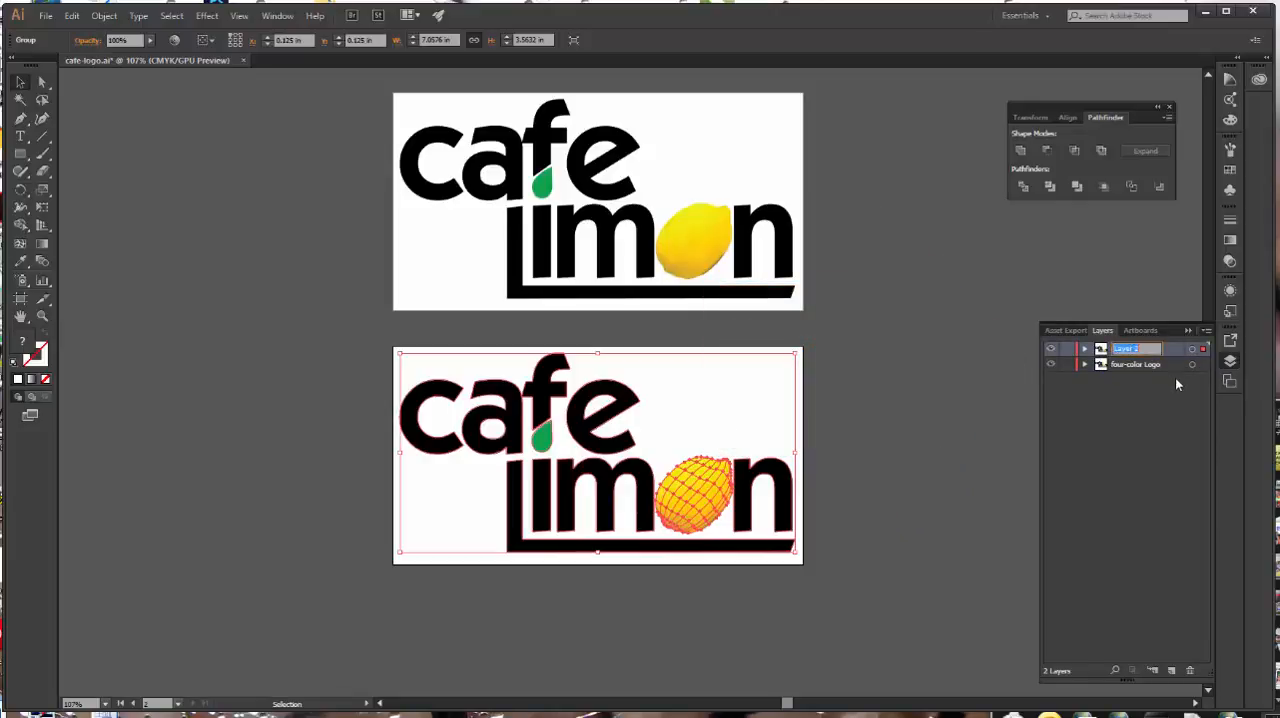
pyautogui.write('Two')
pyautogui.write('-color')
pyautogui.write(' Logo')
pyautogui.press('Return')
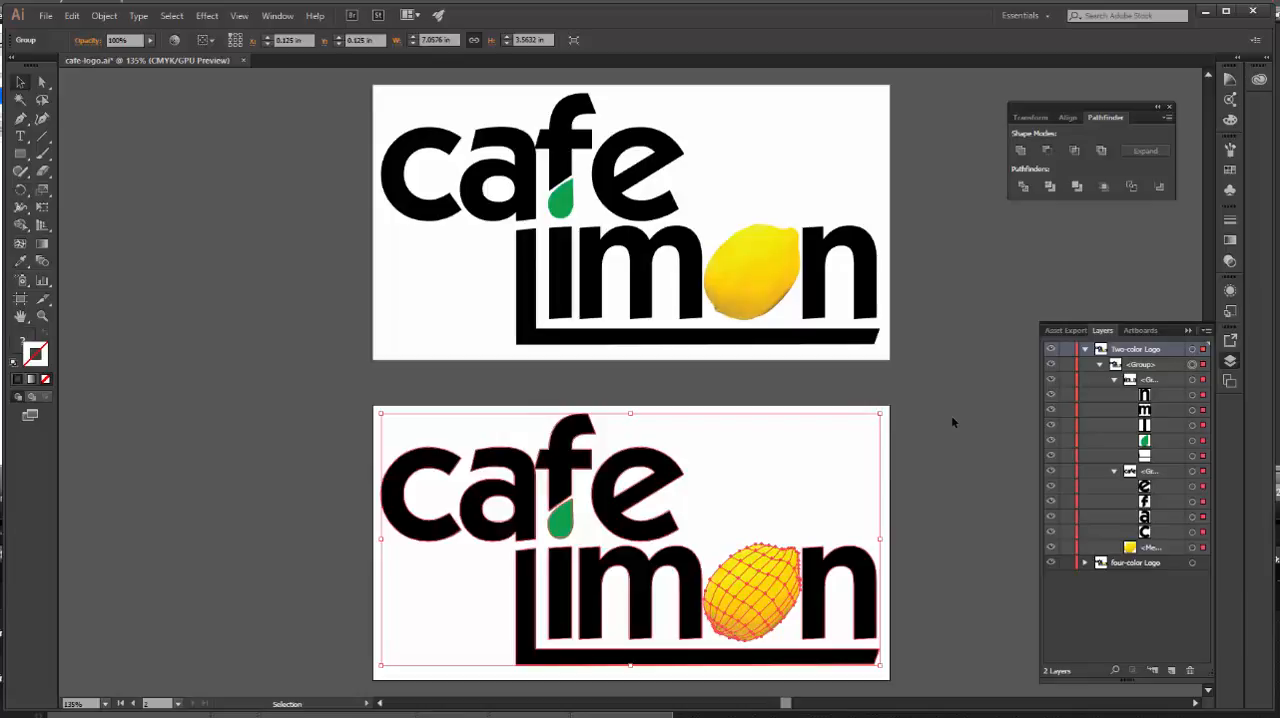
pyautogui.click(951, 418)
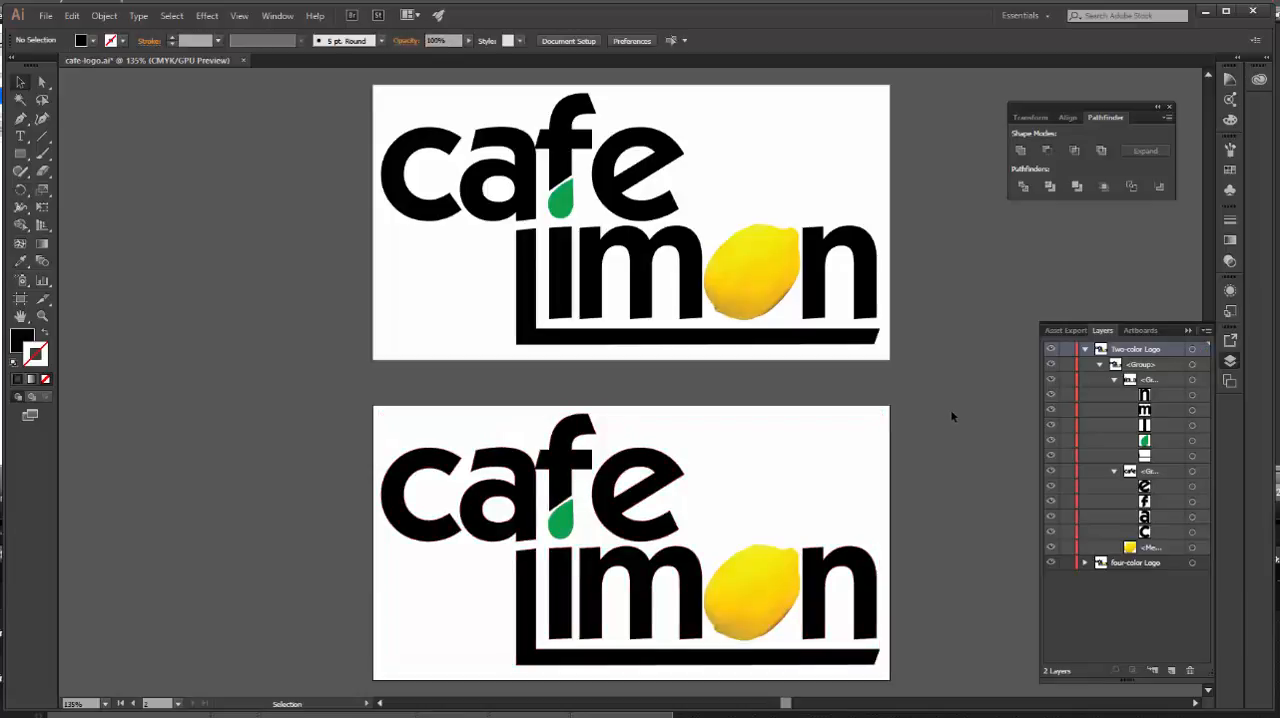
# Step: Target the lemon mesh in the Two-color Logo layer, add a 1 pt black stroke to it and expand its appearance
pyautogui.click(1138, 330)
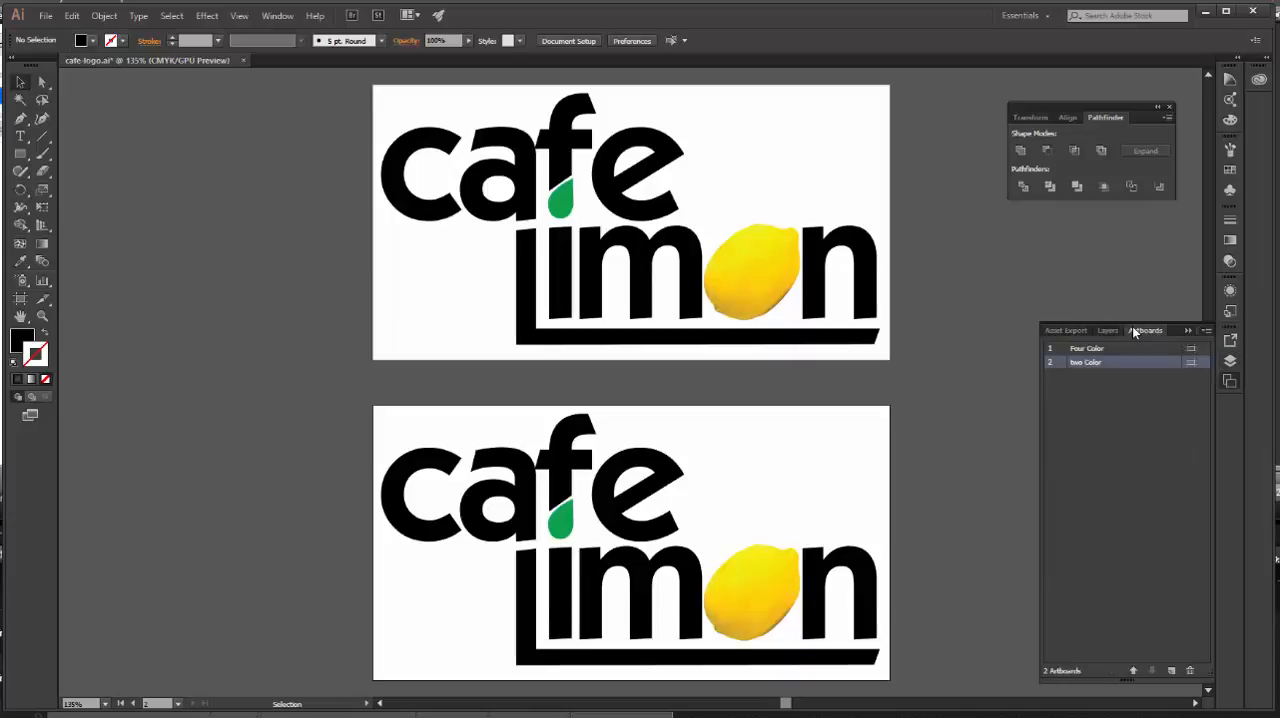
pyautogui.doubleClick(1090, 363)
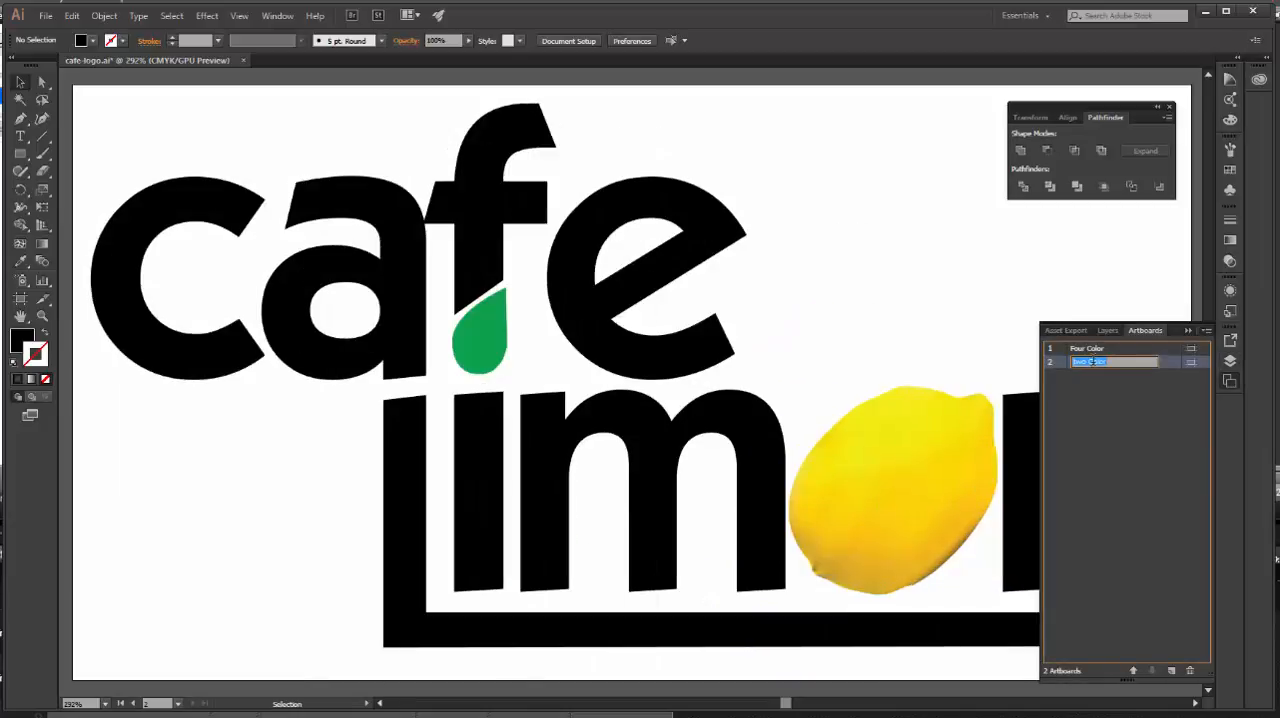
pyautogui.click(1105, 385)
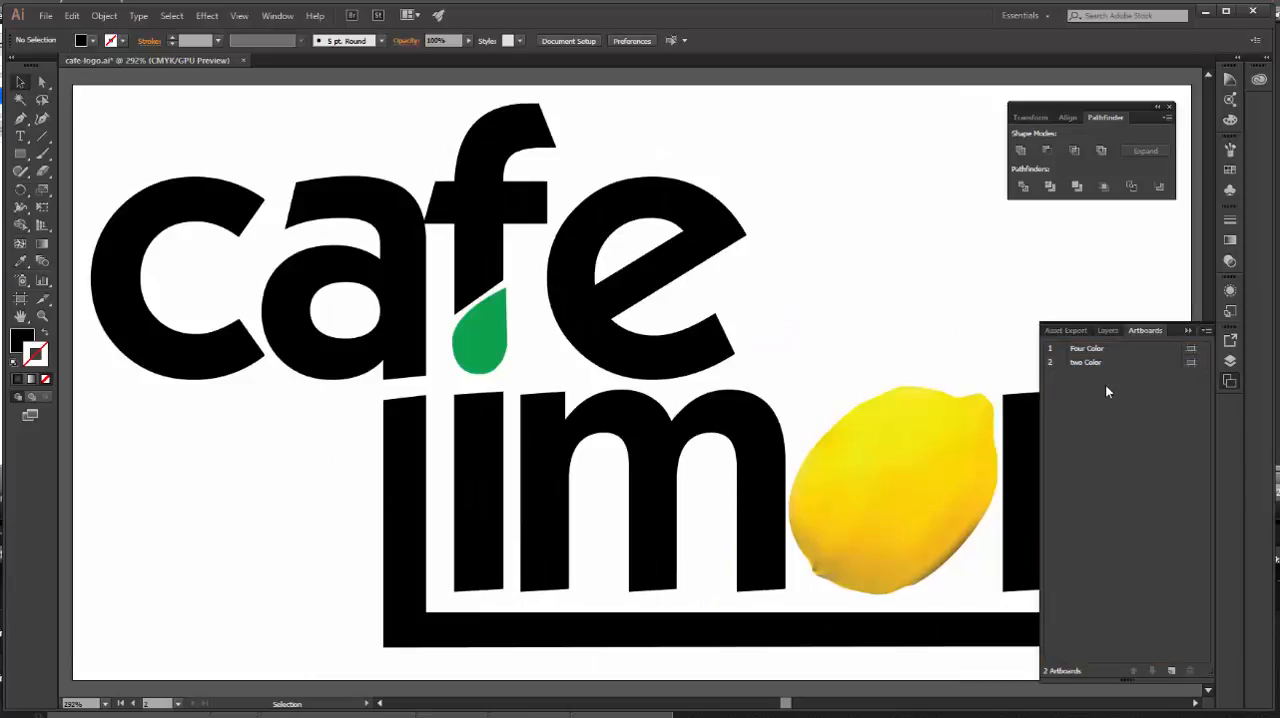
pyautogui.click(1105, 332)
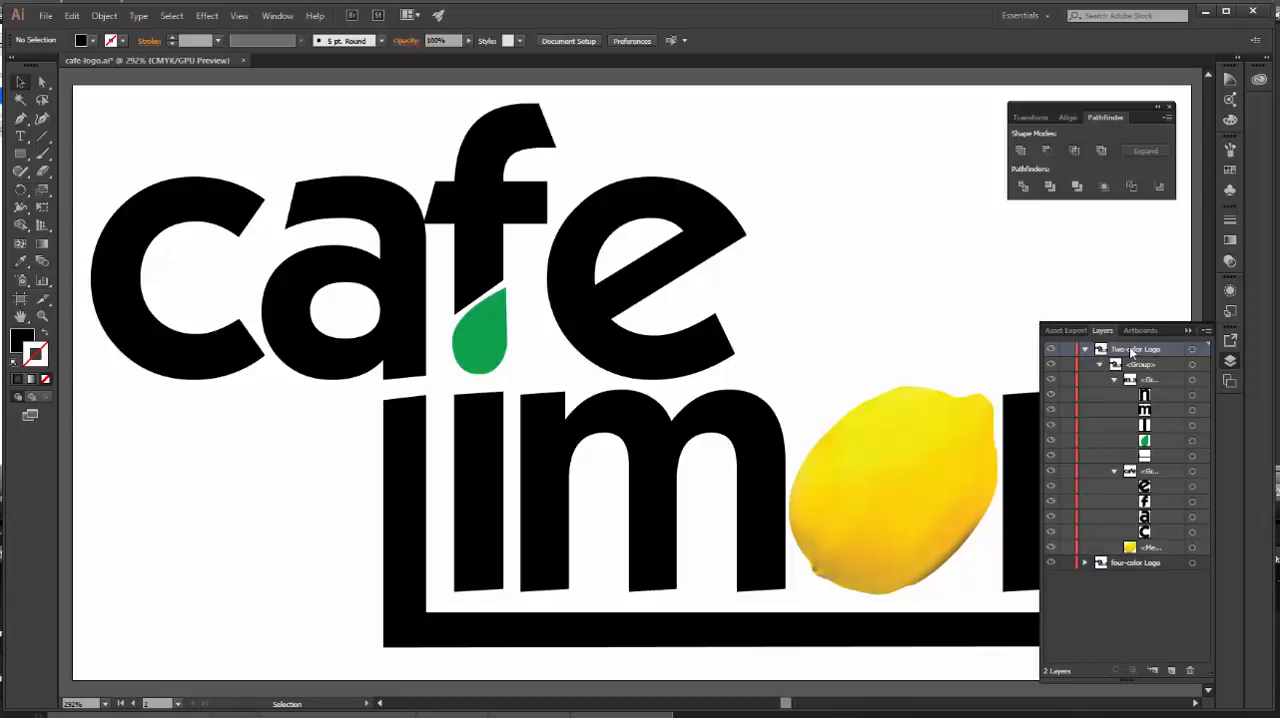
pyautogui.click(1192, 548)
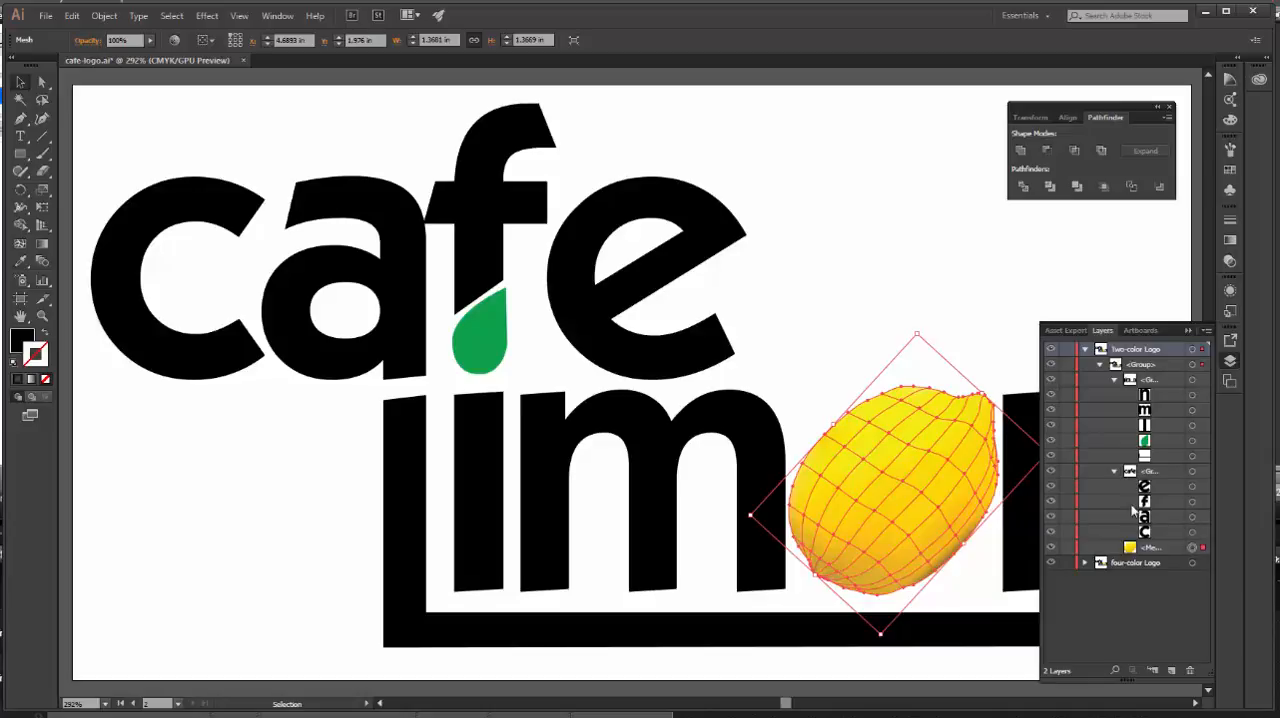
pyautogui.click(1230, 293)
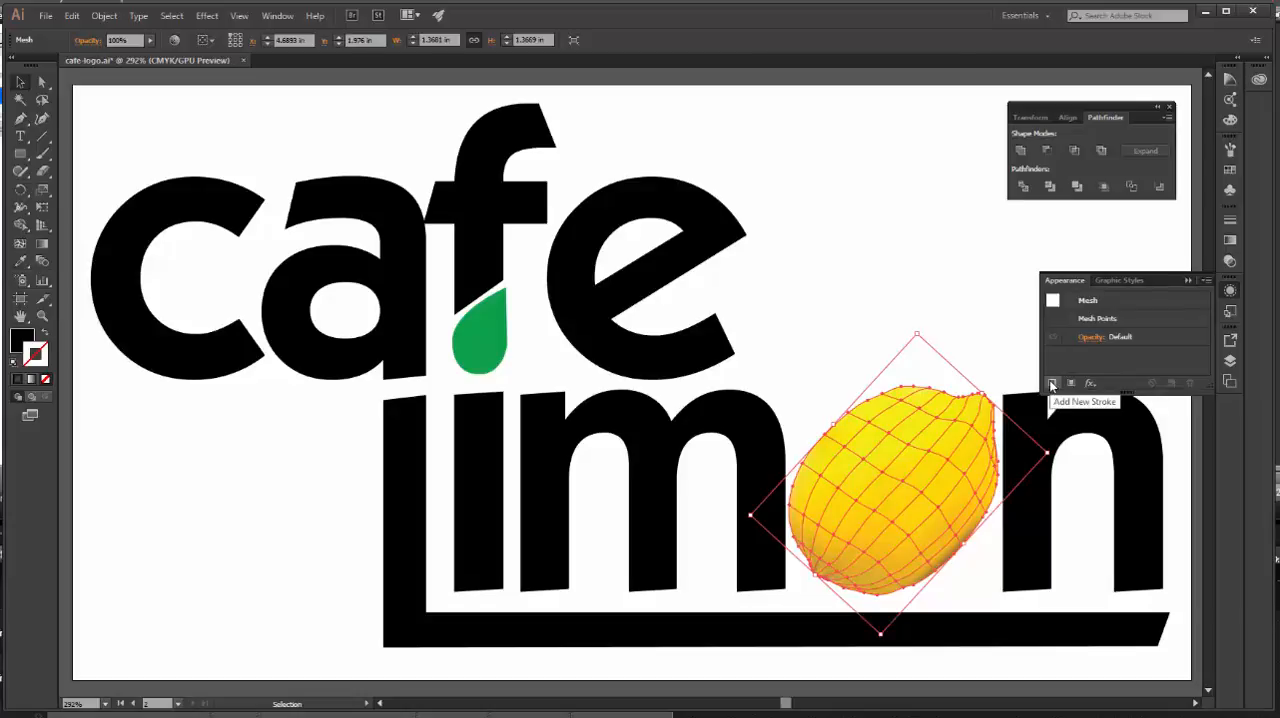
pyautogui.click(1052, 384)
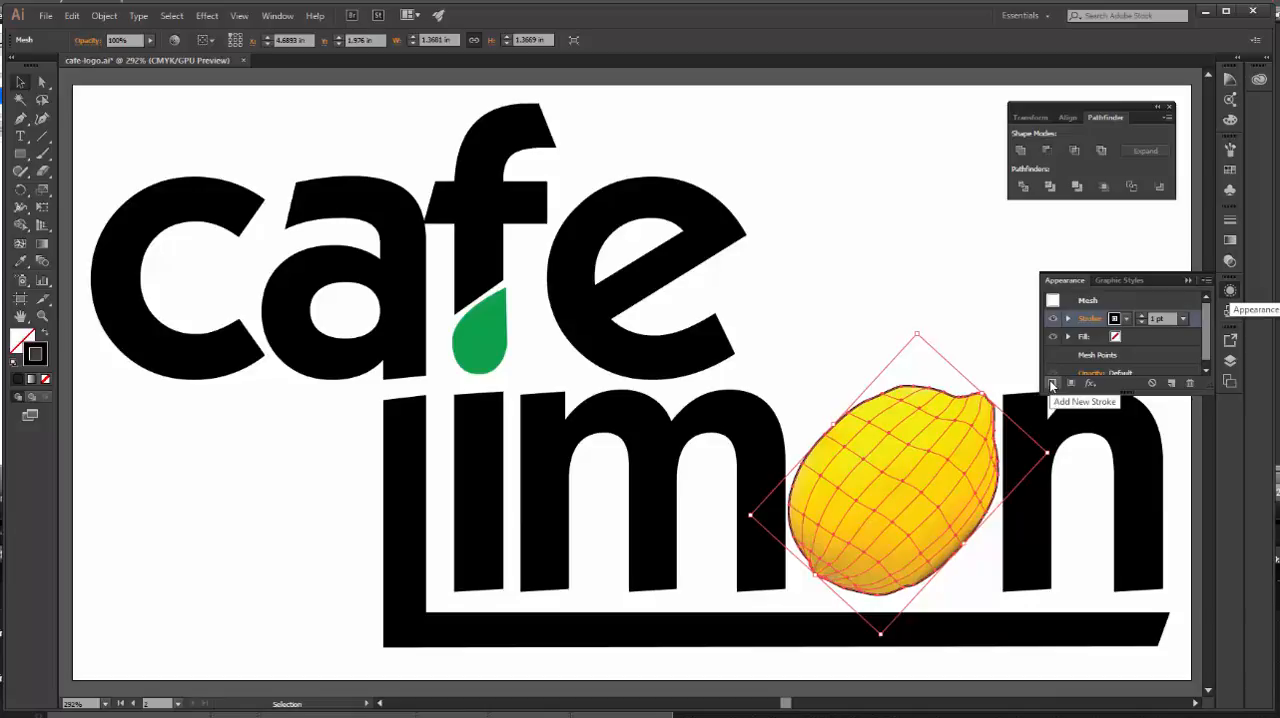
pyautogui.click(103, 16)
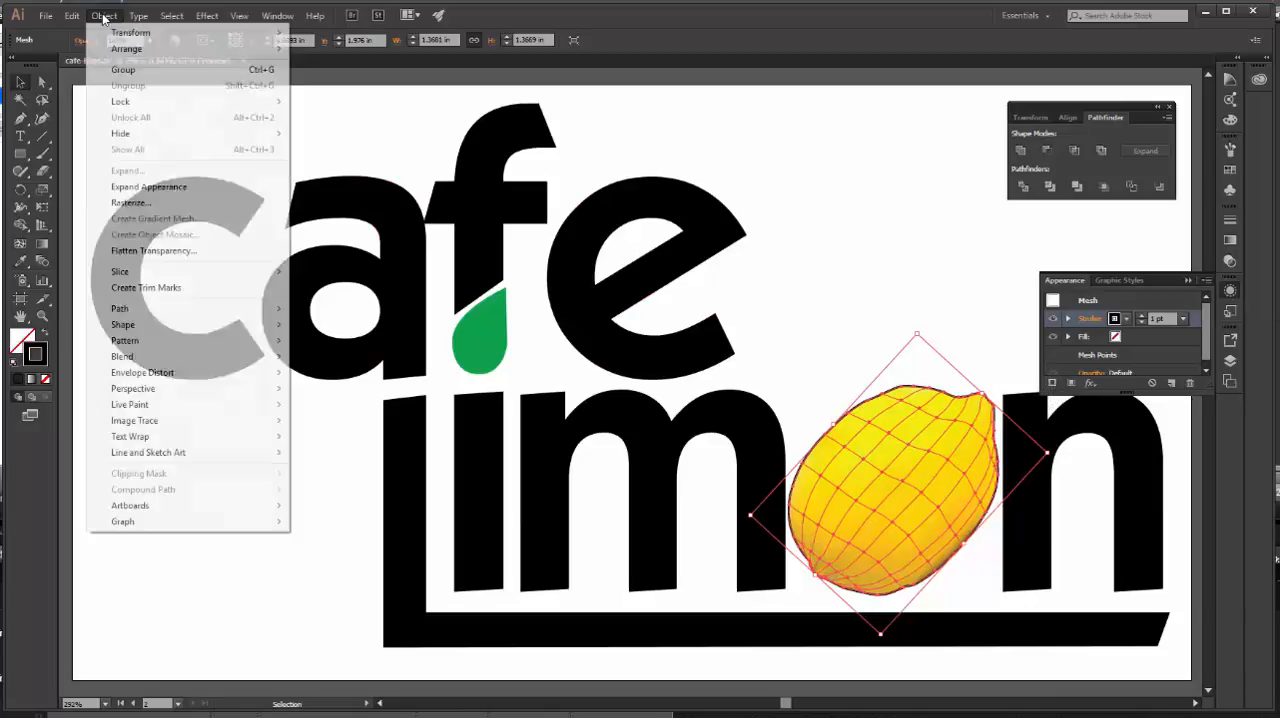
pyautogui.click(133, 187)
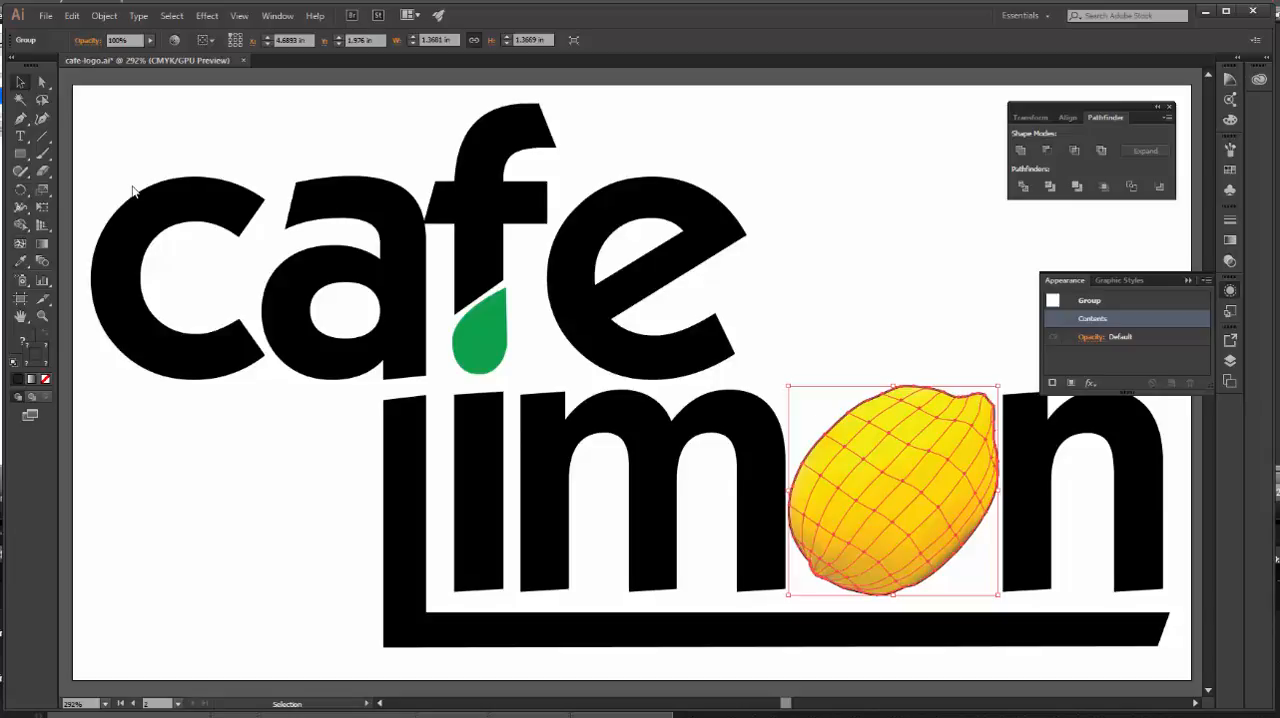
# Step: Delete the yellow mesh from the expanded lemon group and ungroup the remaining outline path
pyautogui.click(1231, 362)
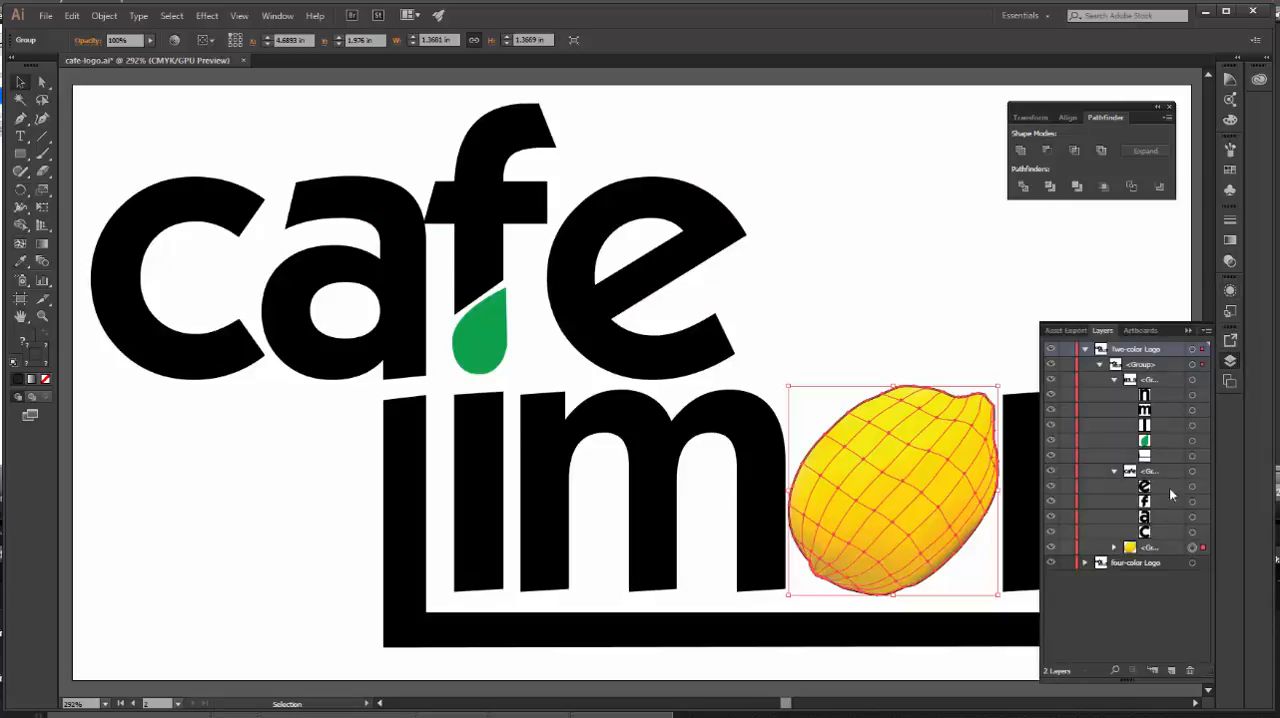
pyautogui.click(1115, 548)
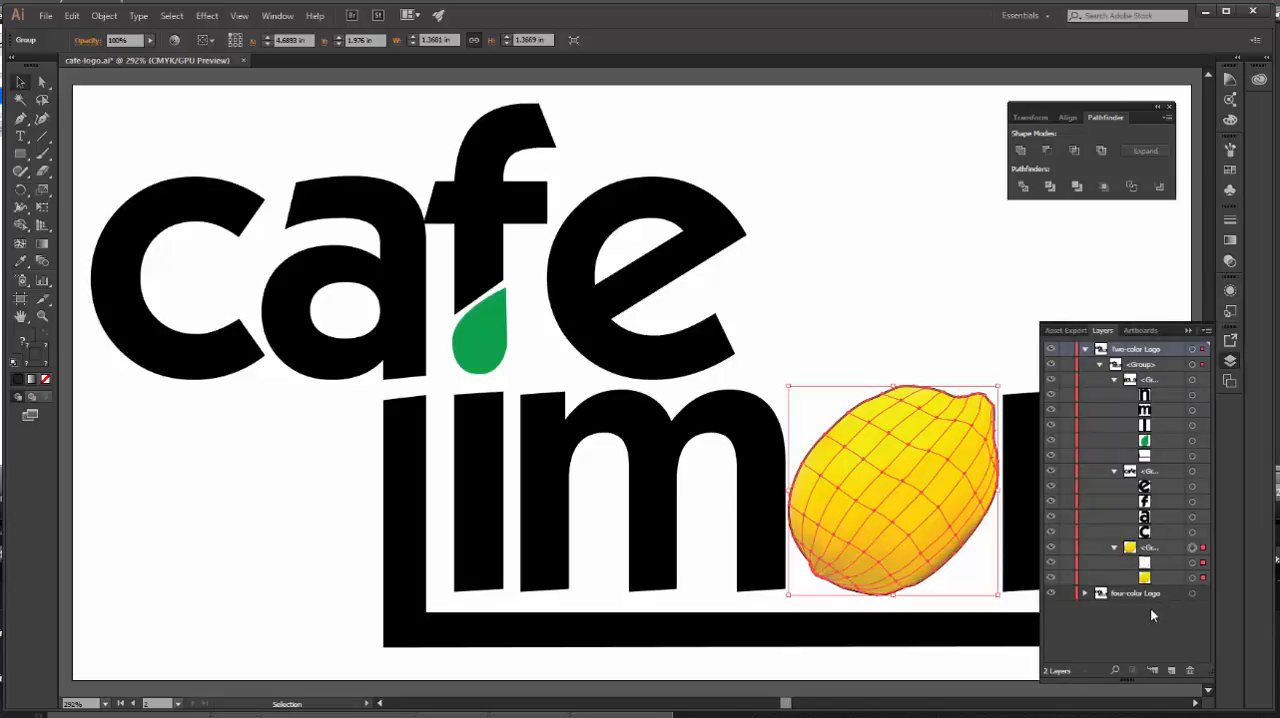
pyautogui.click(1192, 579)
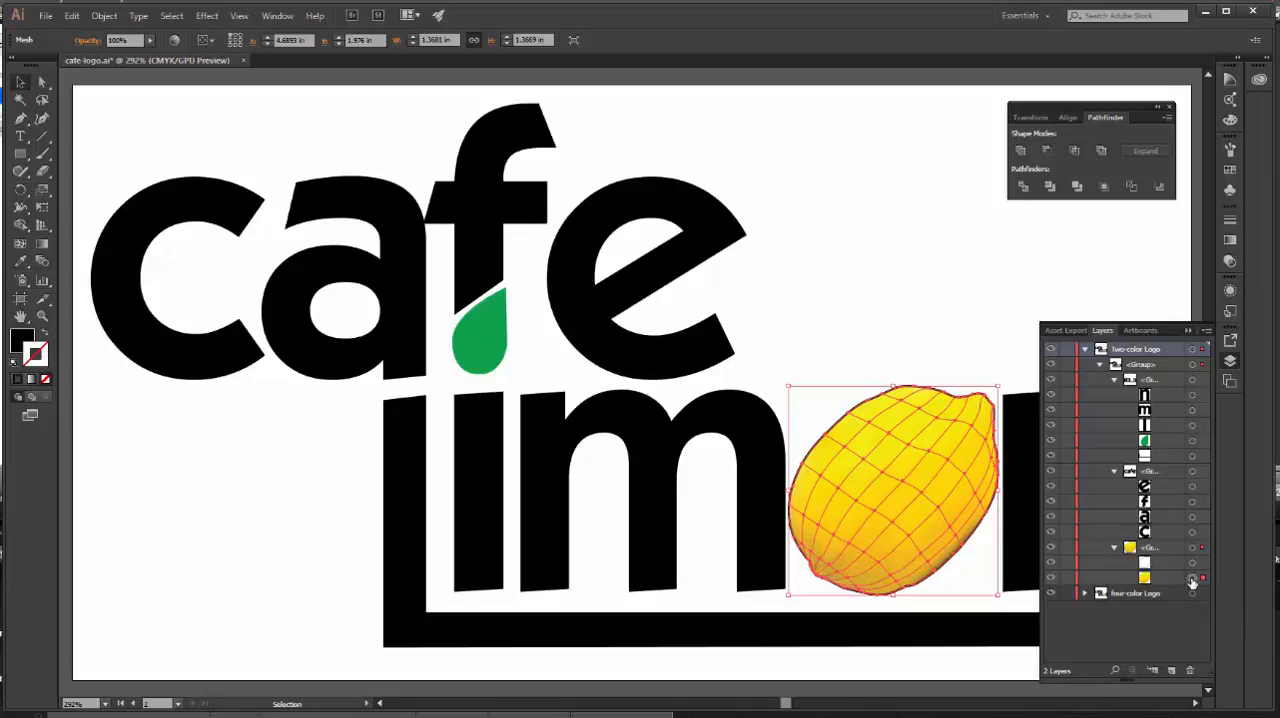
pyautogui.press('Delete')
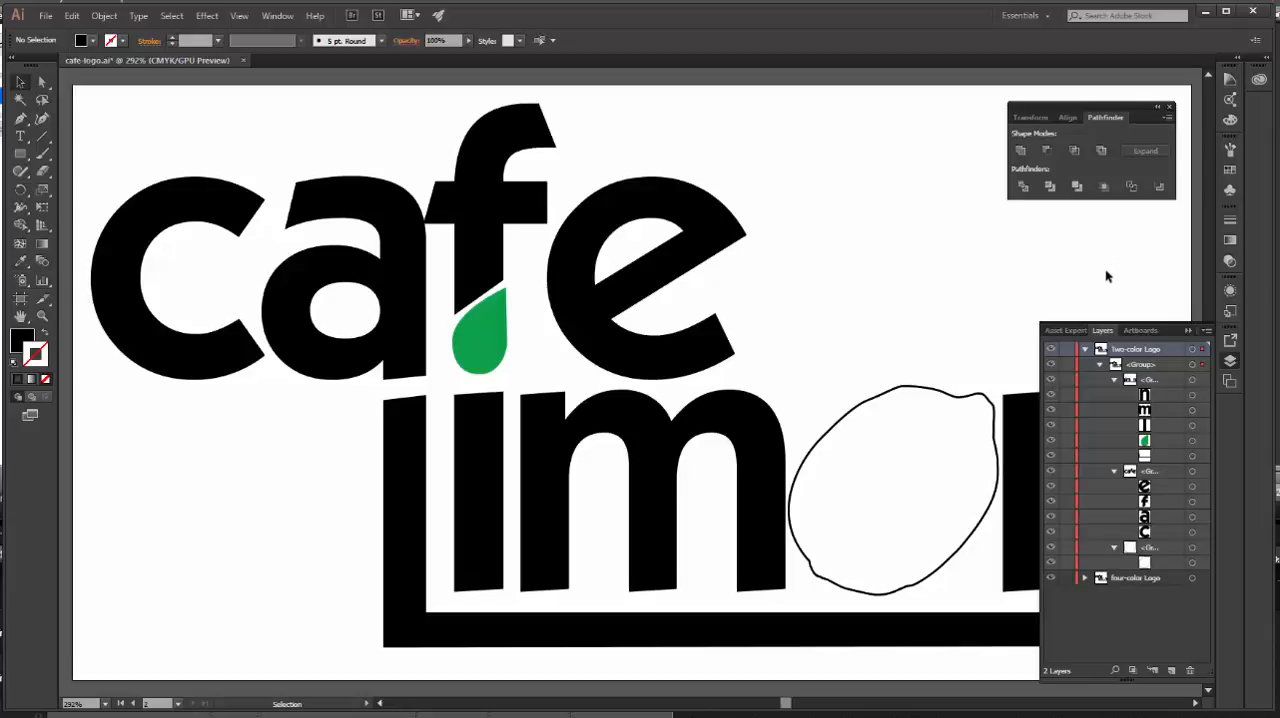
pyautogui.click(1191, 562)
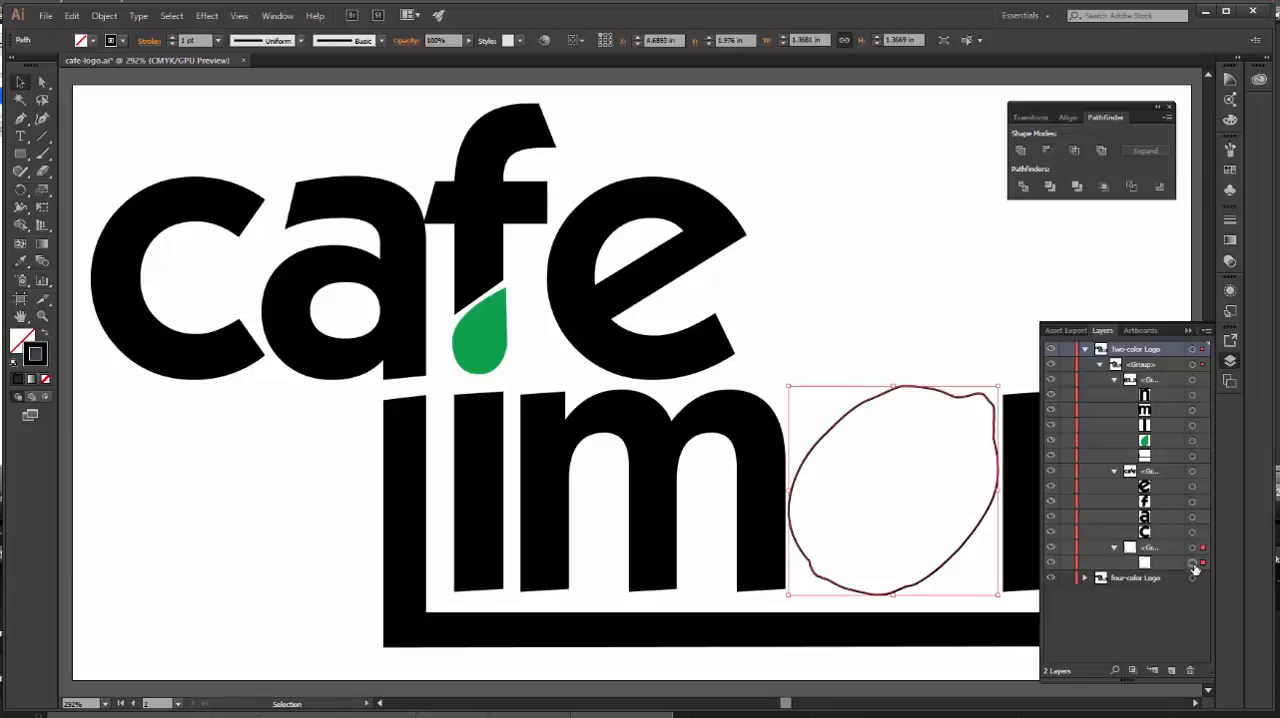
pyautogui.click(104, 17)
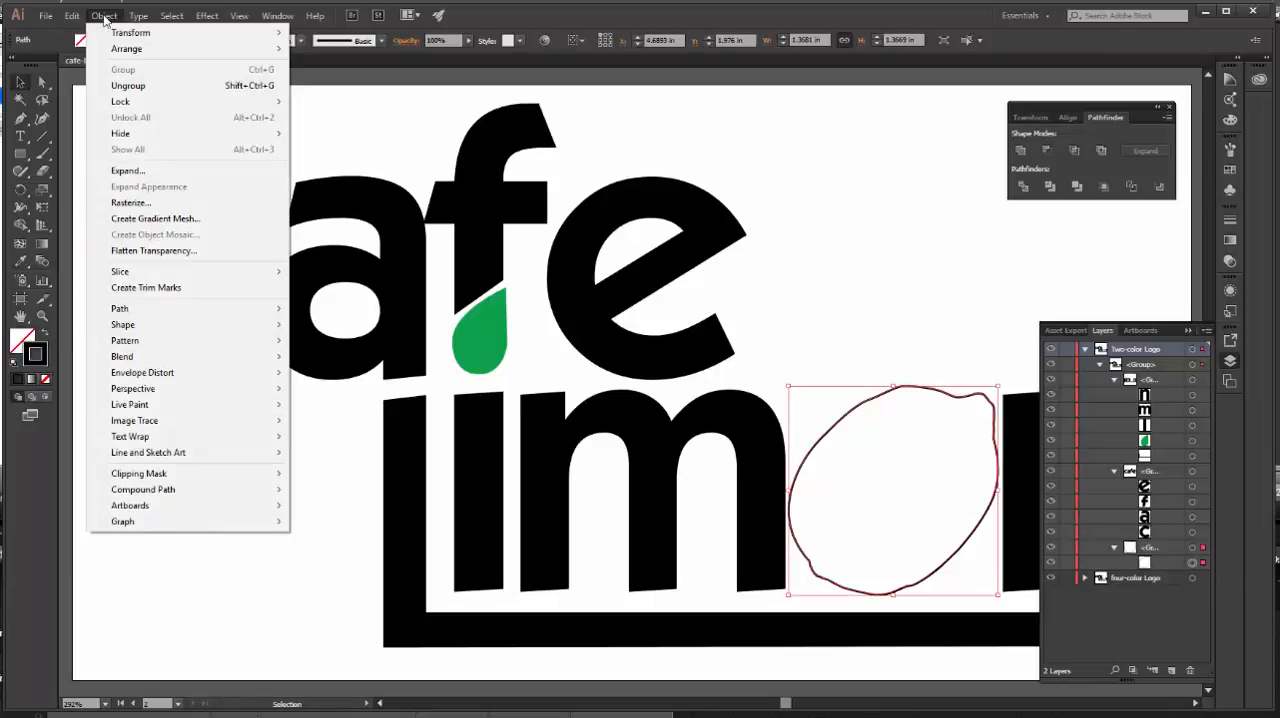
pyautogui.click(140, 87)
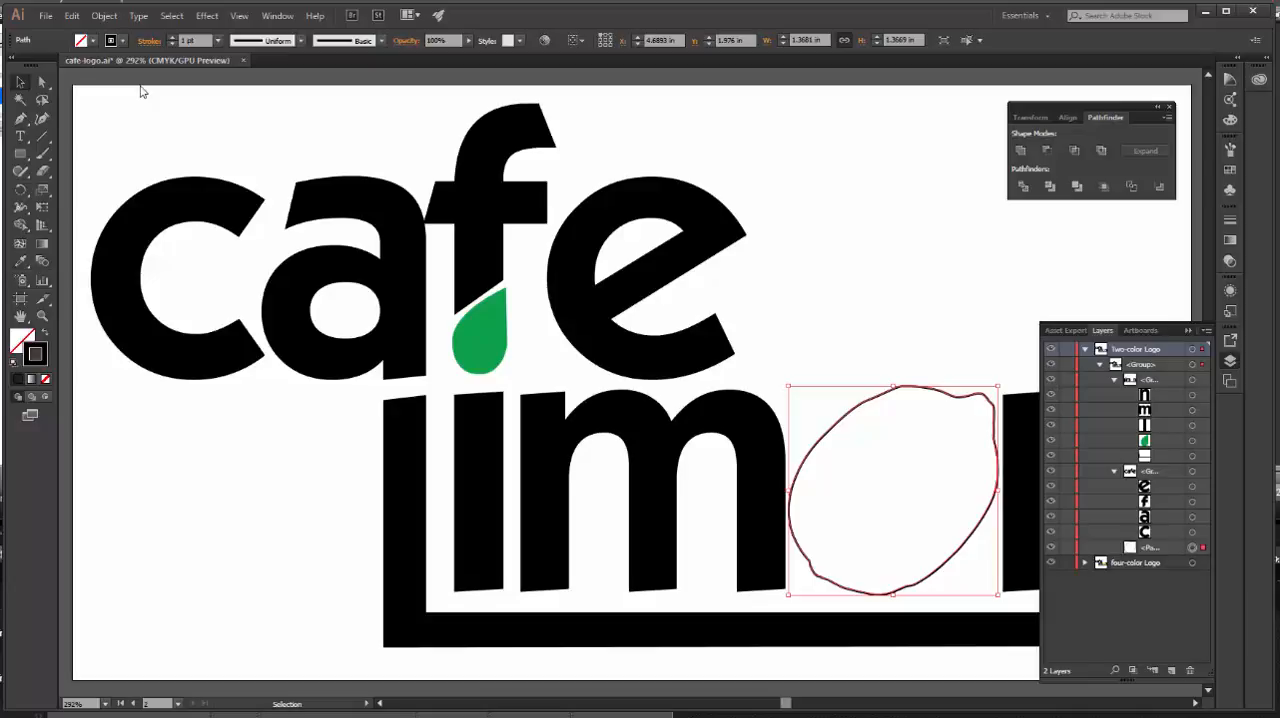
# Step: Open the PANTONE+ Solid Coated color book, show it in Small List View and lengthen its list
pyautogui.click(277, 16)
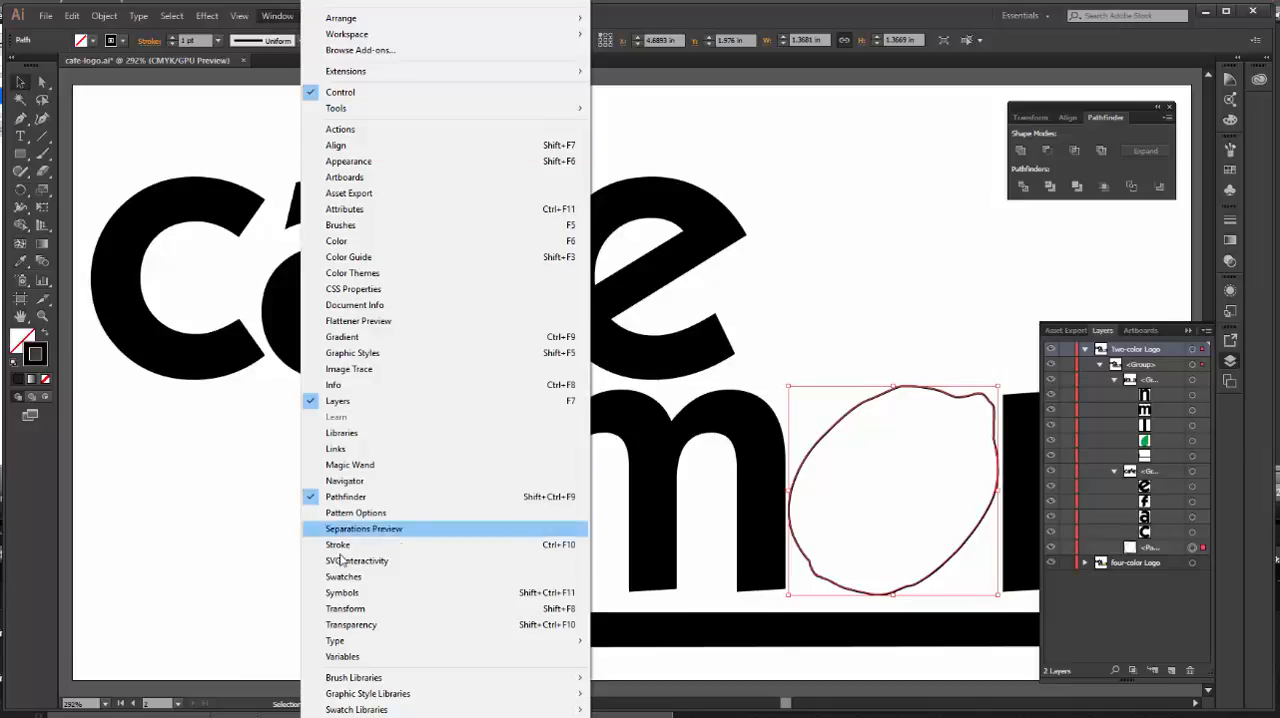
pyautogui.moveTo(365, 711)
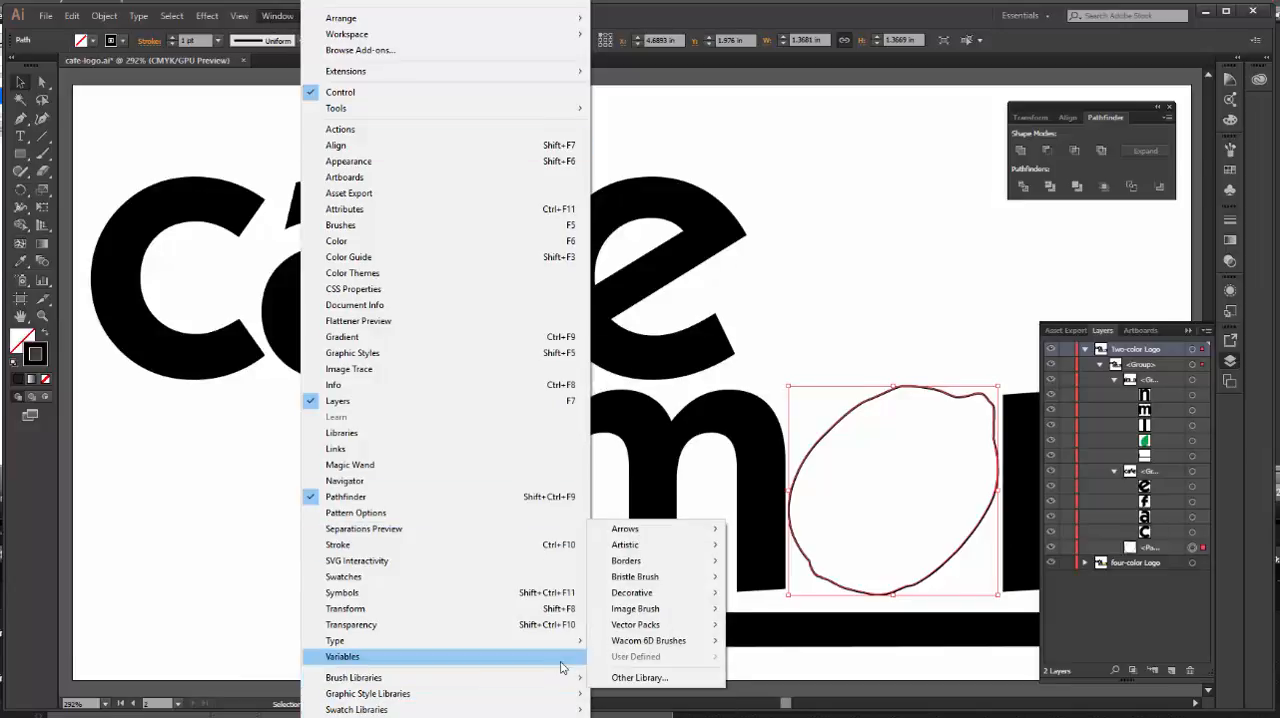
pyautogui.moveTo(450, 709)
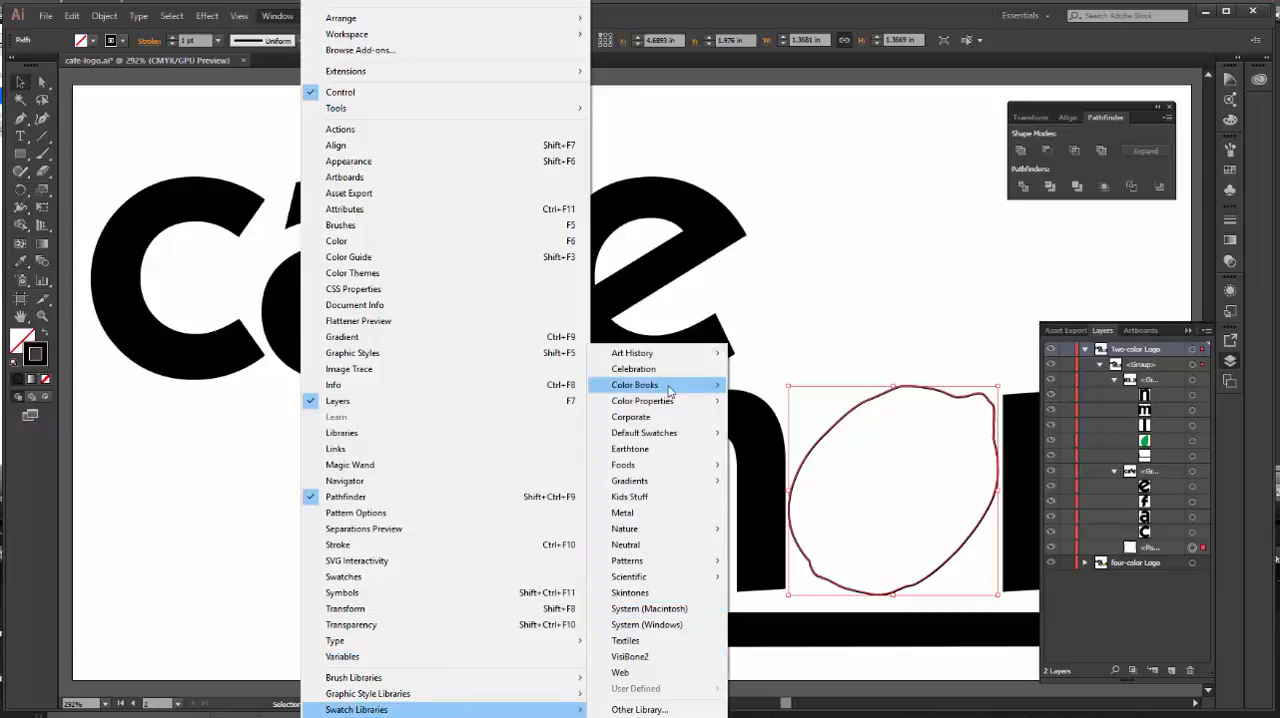
pyautogui.moveTo(670, 390)
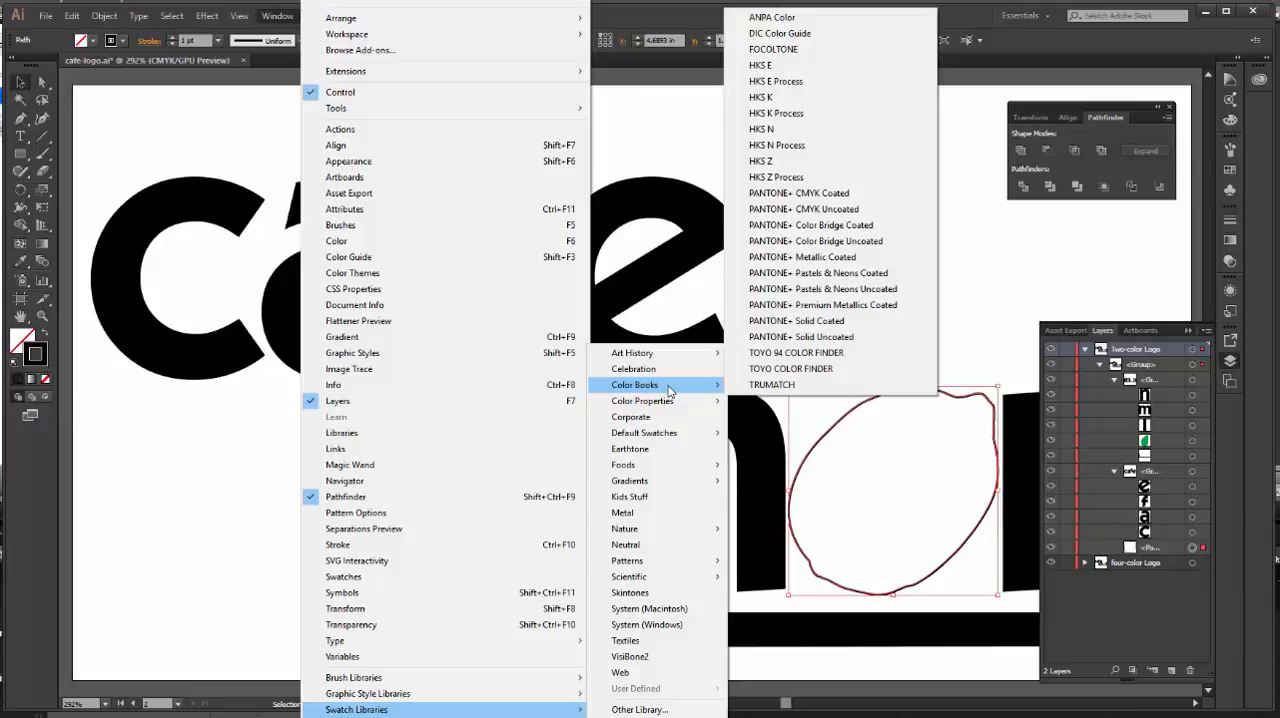
pyautogui.click(834, 328)
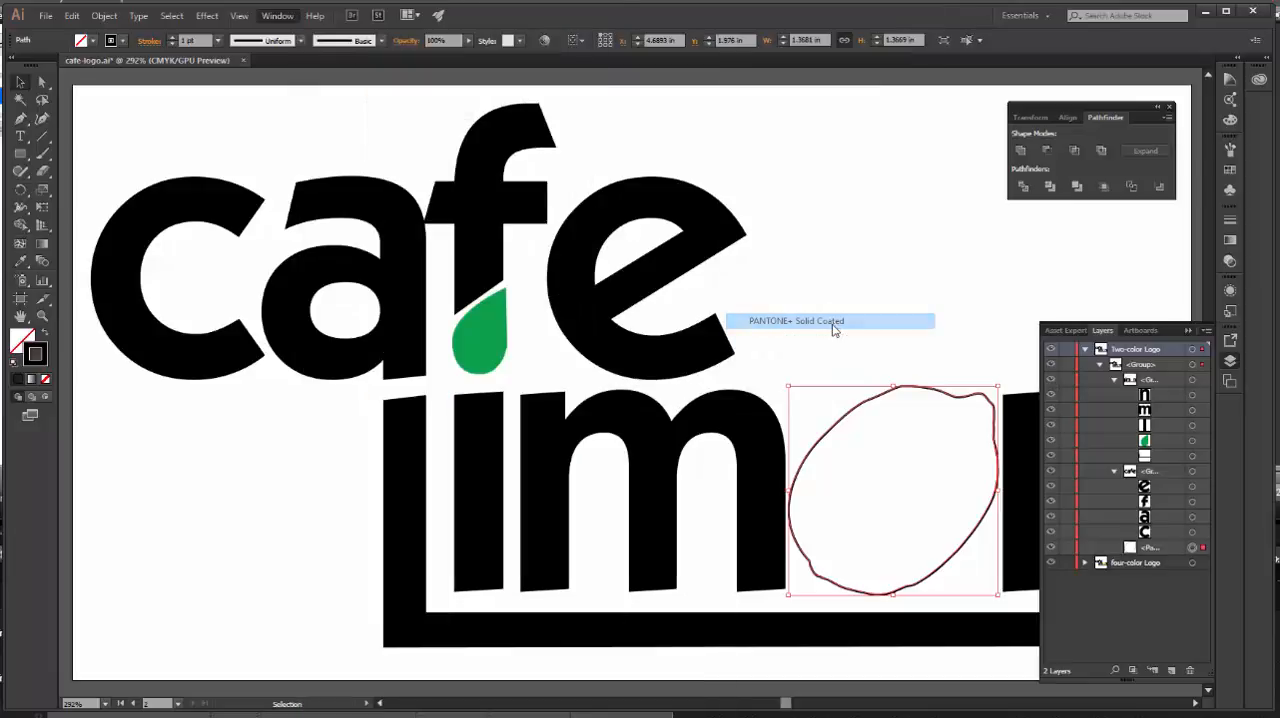
pyautogui.click(714, 343)
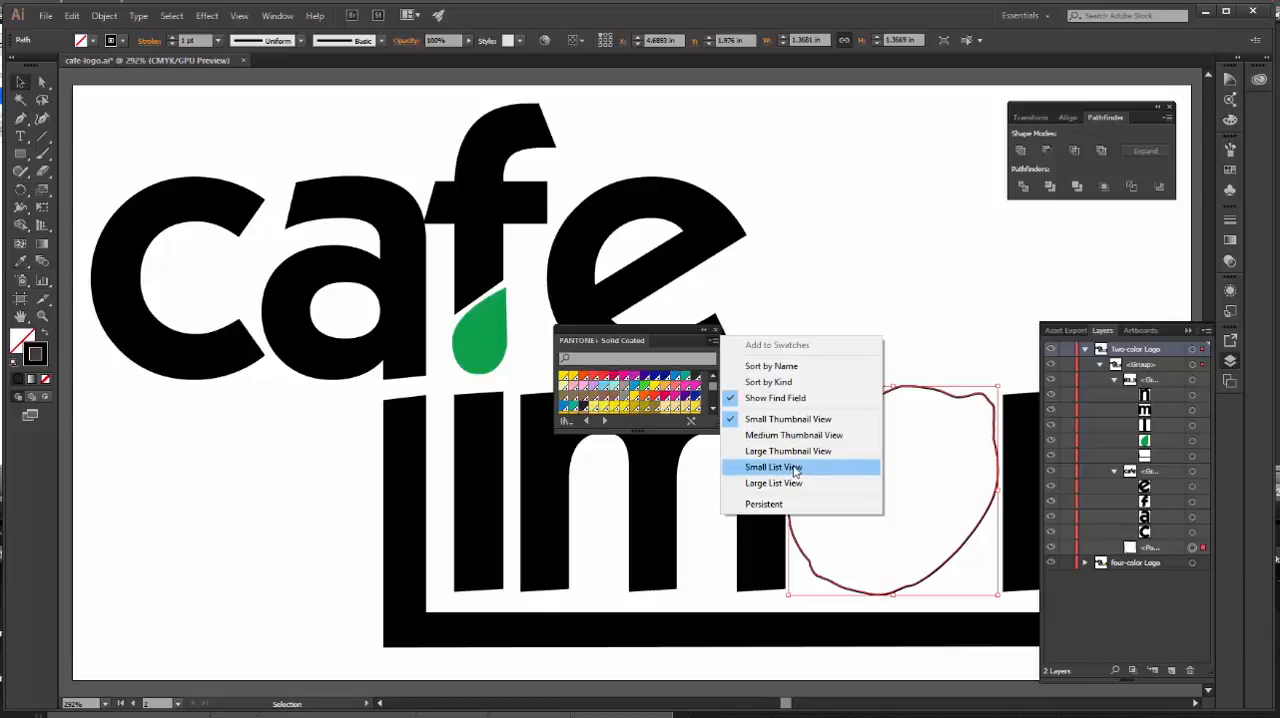
pyautogui.click(796, 468)
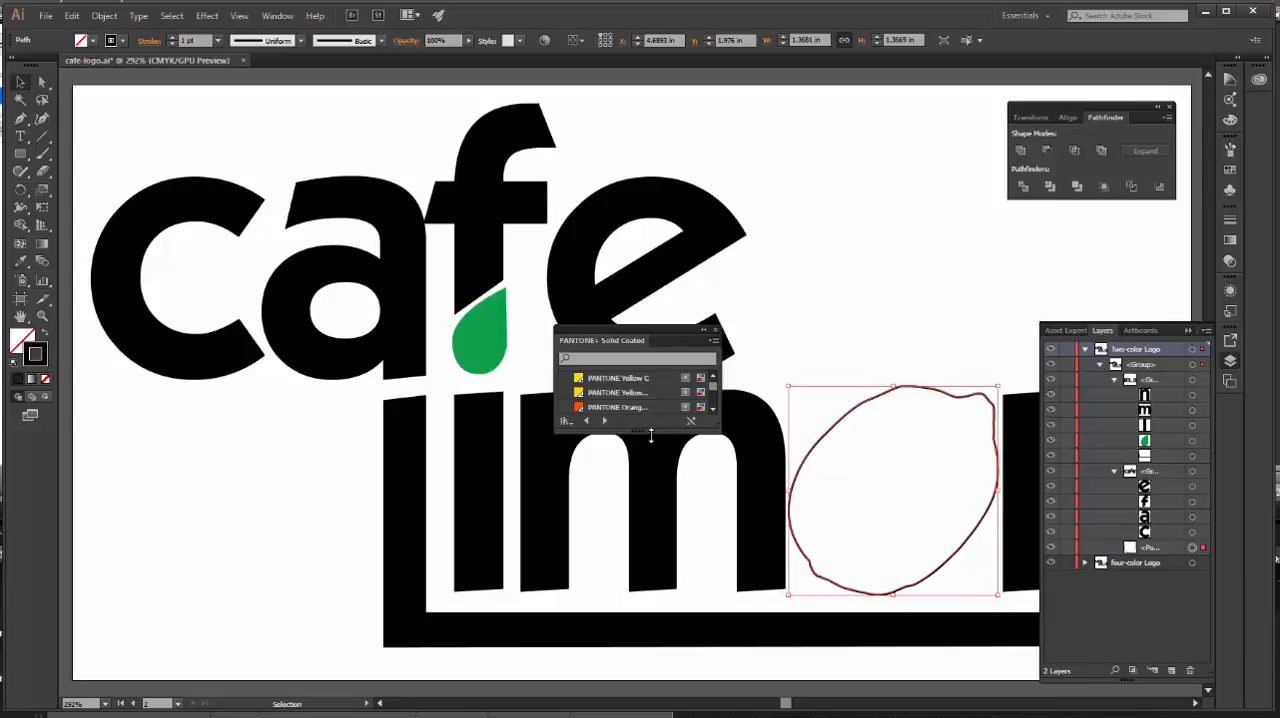
pyautogui.moveTo(652, 434); pyautogui.dragTo(678, 607)
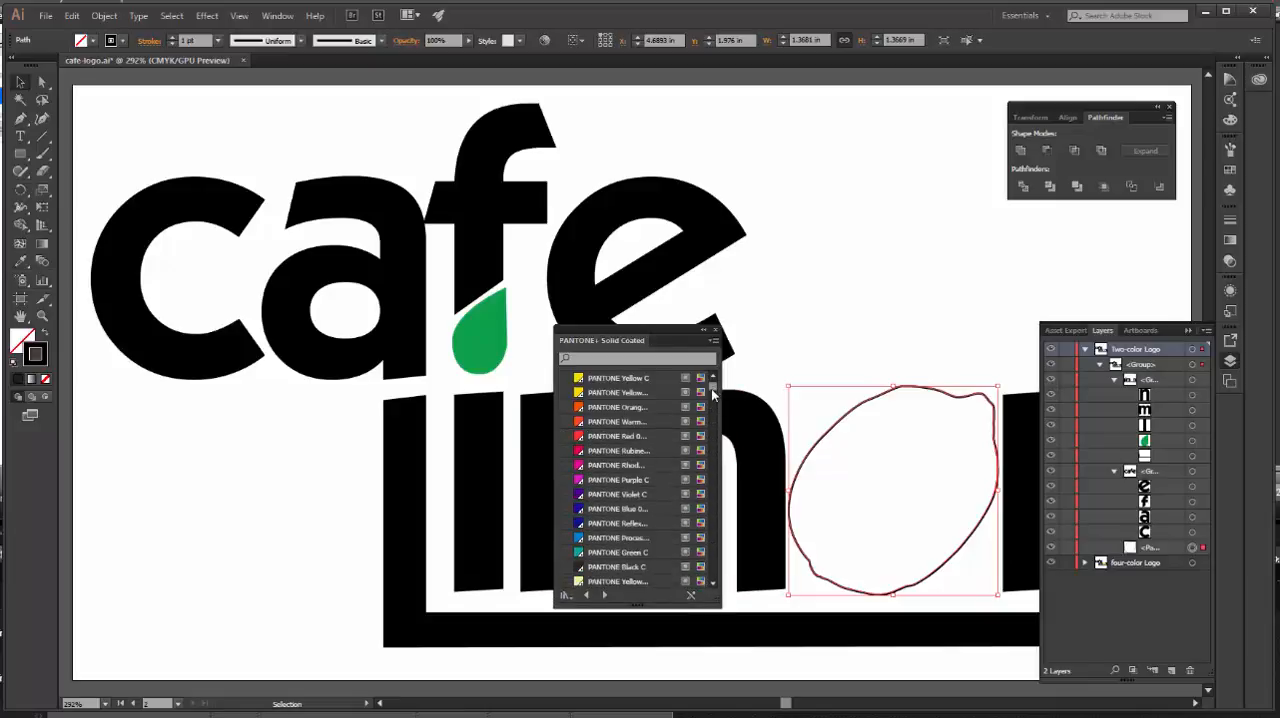
# Step: Find swatch 102 in the color book and apply PANTONE 102 C to the lemon outline's stroke
pyautogui.moveTo(713, 386)
pyautogui.mouseDown()
pyautogui.moveTo(710, 461)
pyautogui.moveTo(712, 383)
pyautogui.mouseUp()
pyautogui.click(608, 362)
pyautogui.write('102')
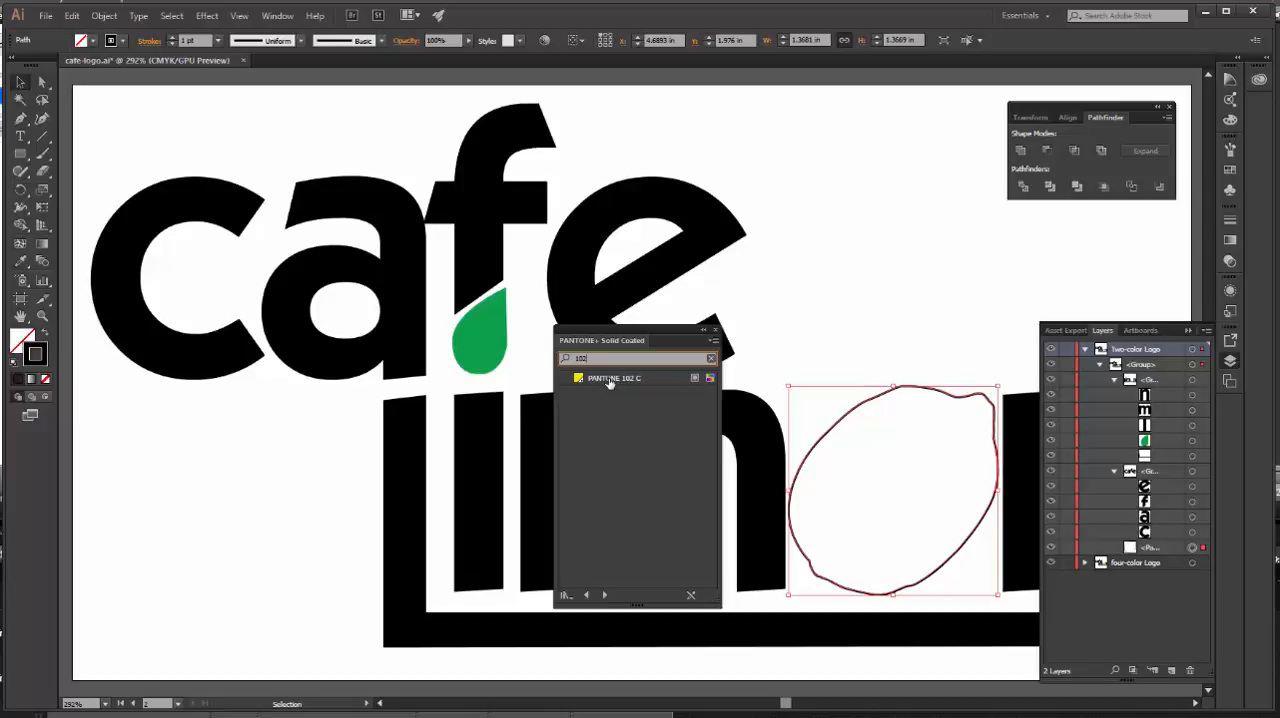
pyautogui.click(610, 379)
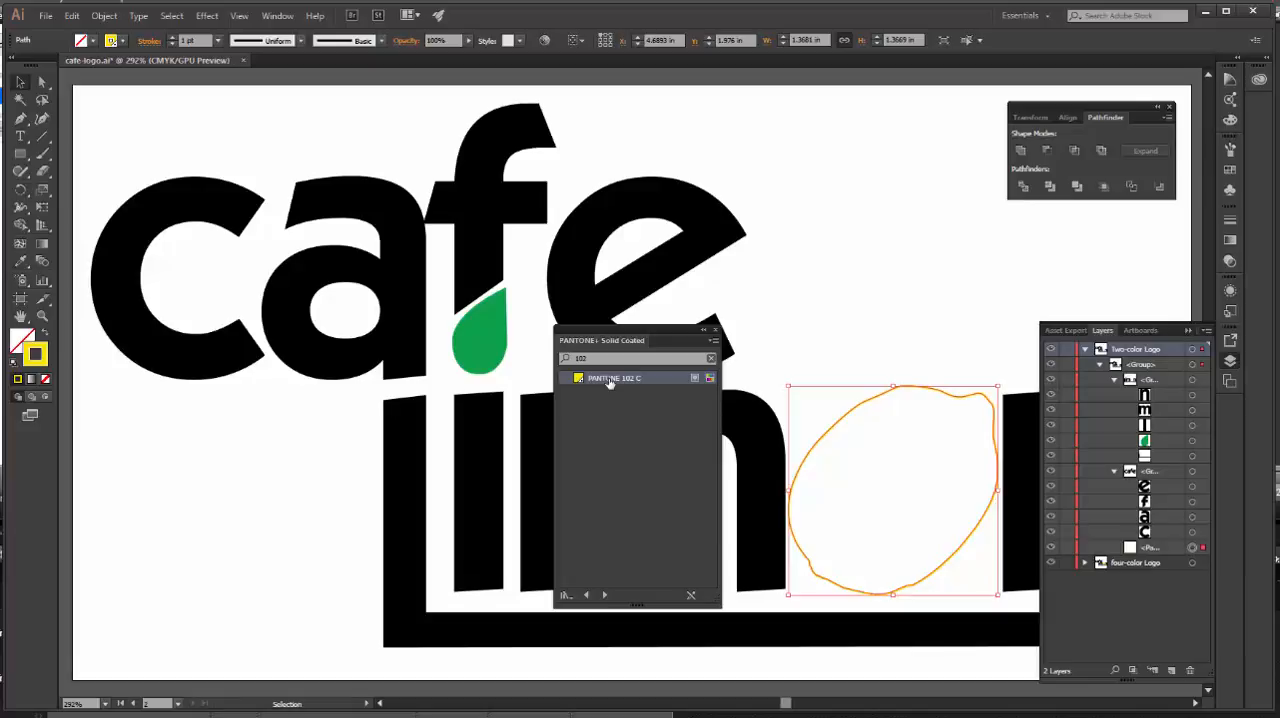
# Step: Swap the fill and stroke of the lemon outline, and do the same for the green droplet in the Two-color Logo layer
pyautogui.click(45, 338)
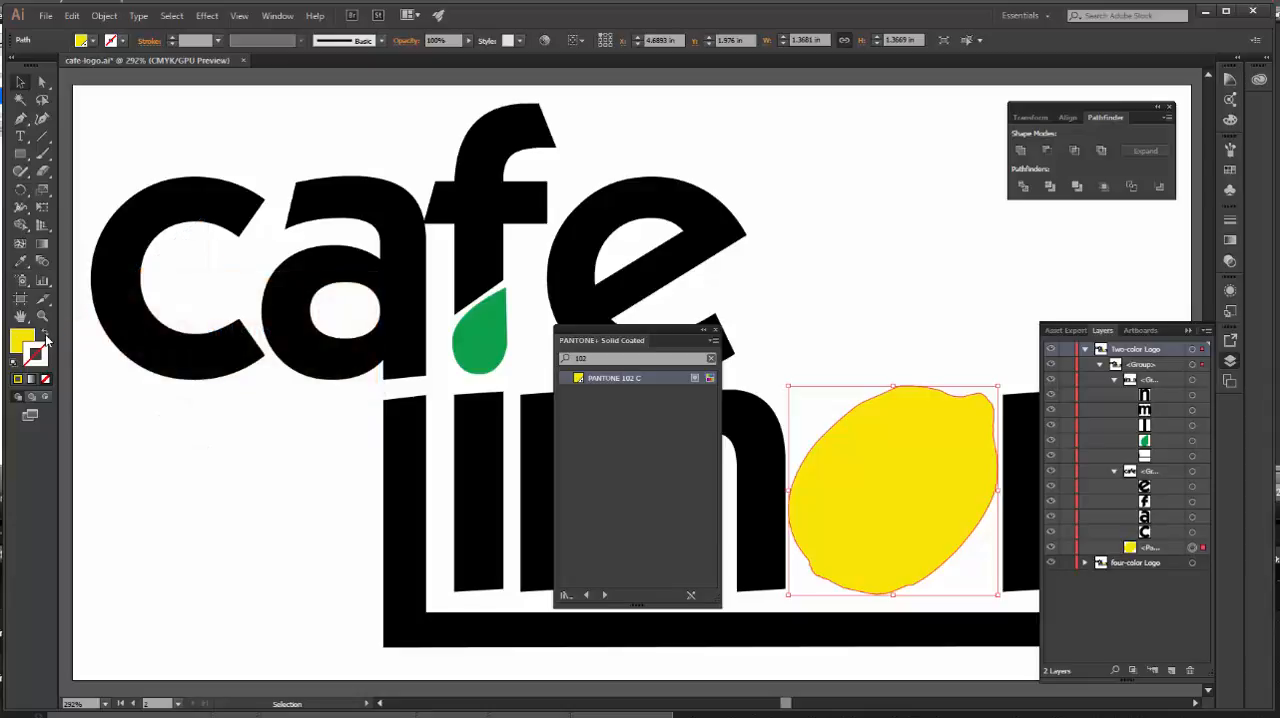
pyautogui.click(494, 337)
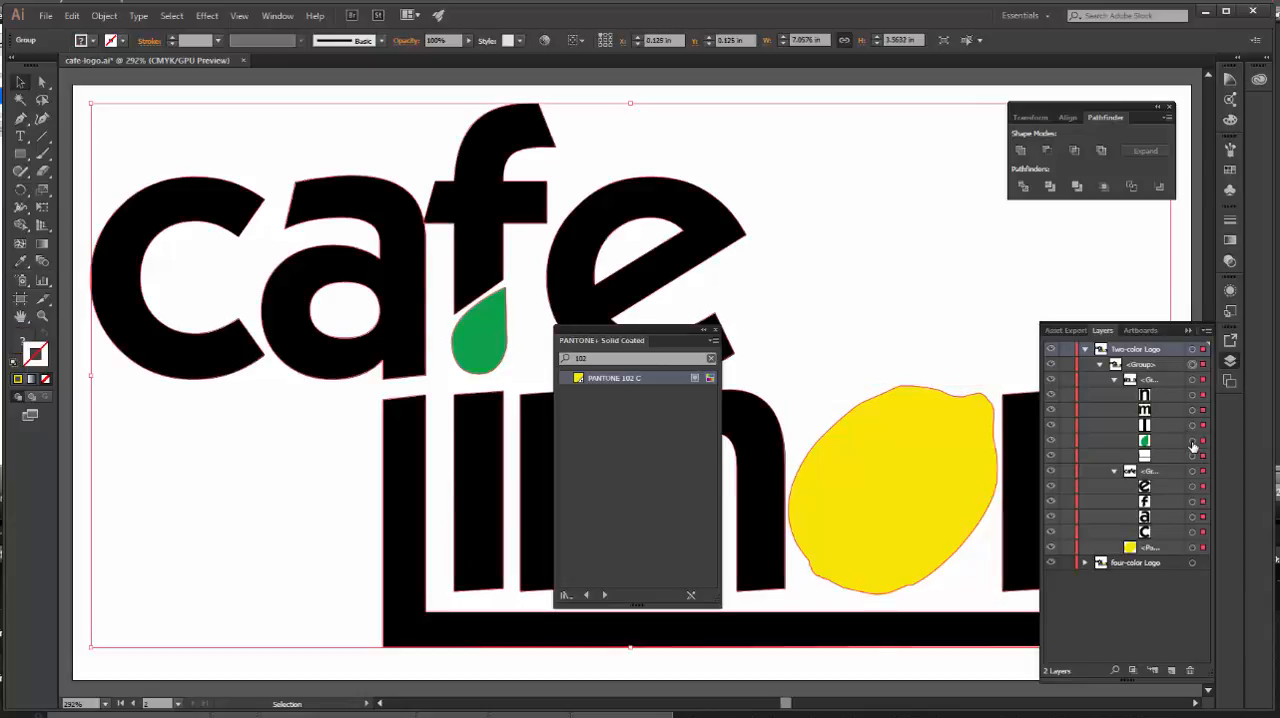
pyautogui.click(1192, 441)
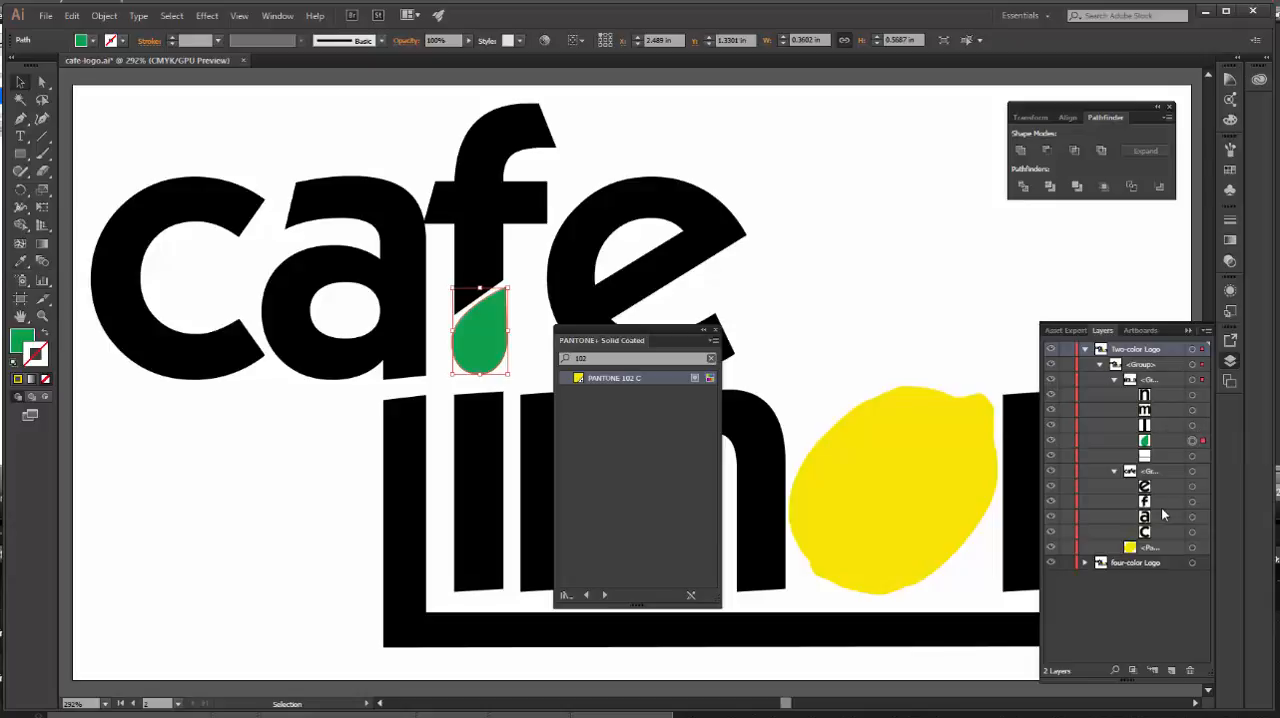
pyautogui.click(44, 340)
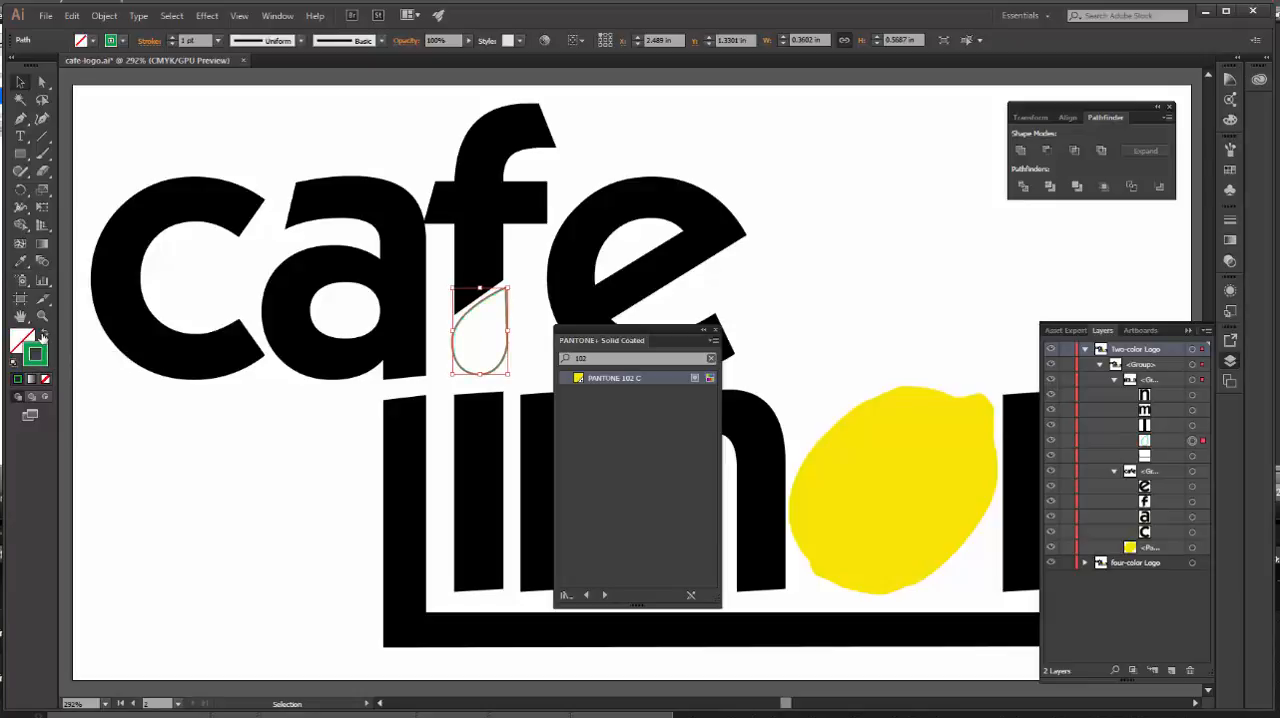
# Step: Give the droplet outline a 2 pt black stroke
pyautogui.click(217, 40)
pyautogui.click(237, 121)
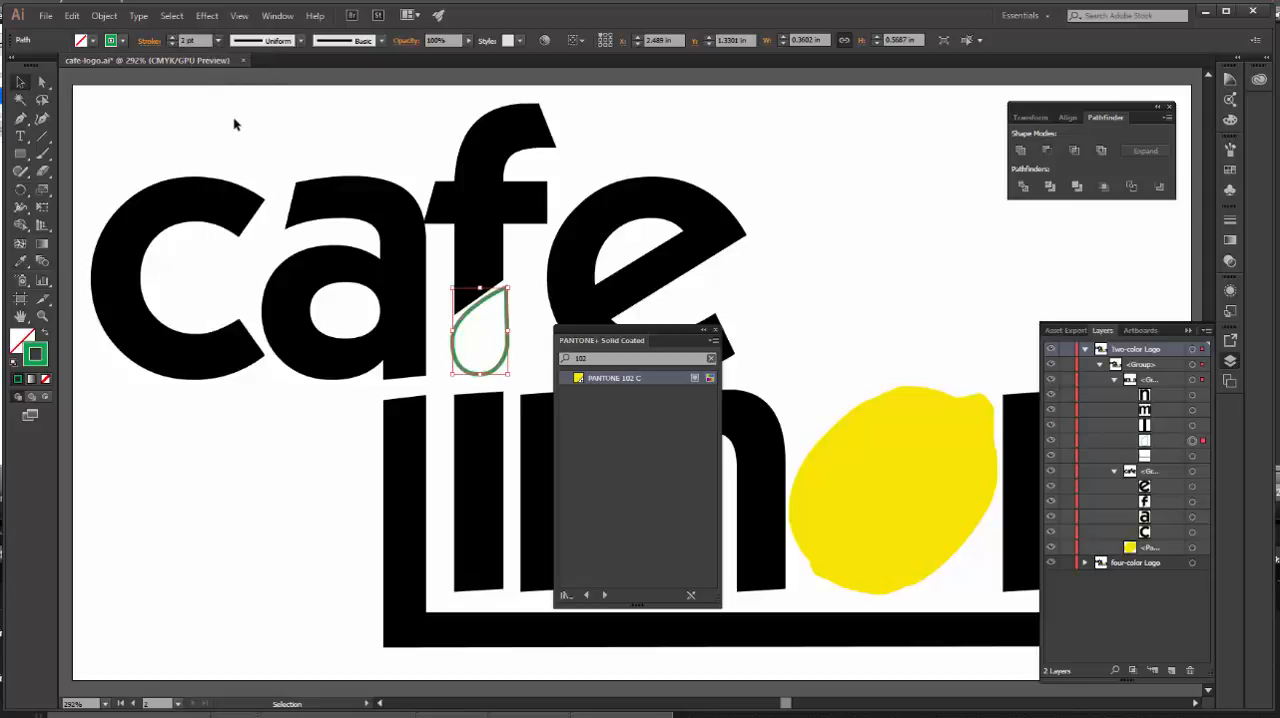
pyautogui.click(122, 41)
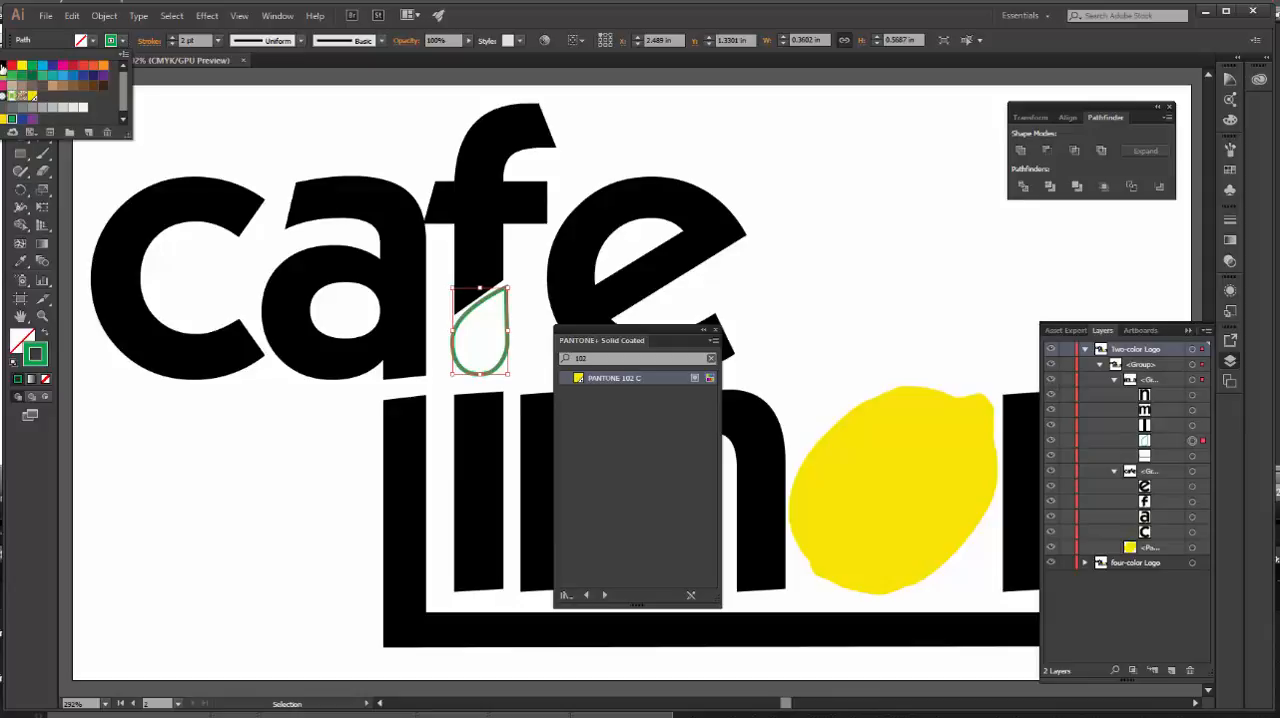
pyautogui.click(3, 68)
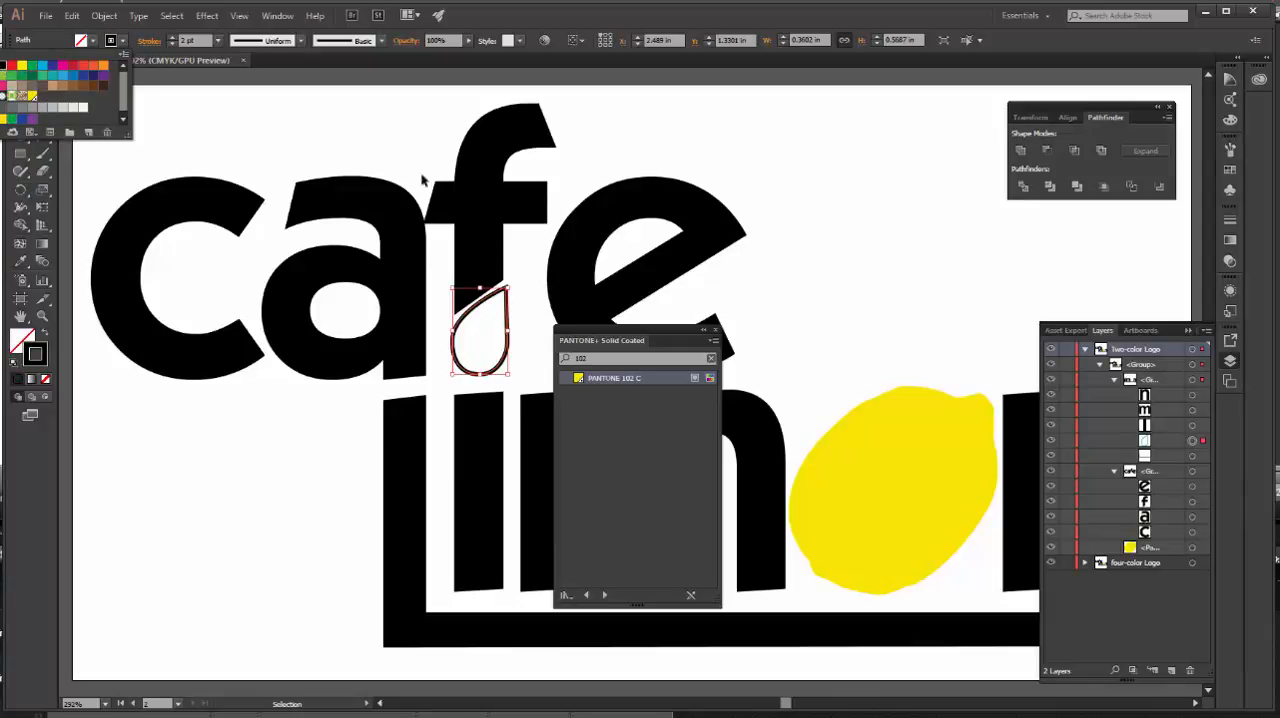
# Step: Close the PANTONE+ Solid Coated color book and duplicate the two Color artboard with its artwork directly below the original
pyautogui.click(239, 16)
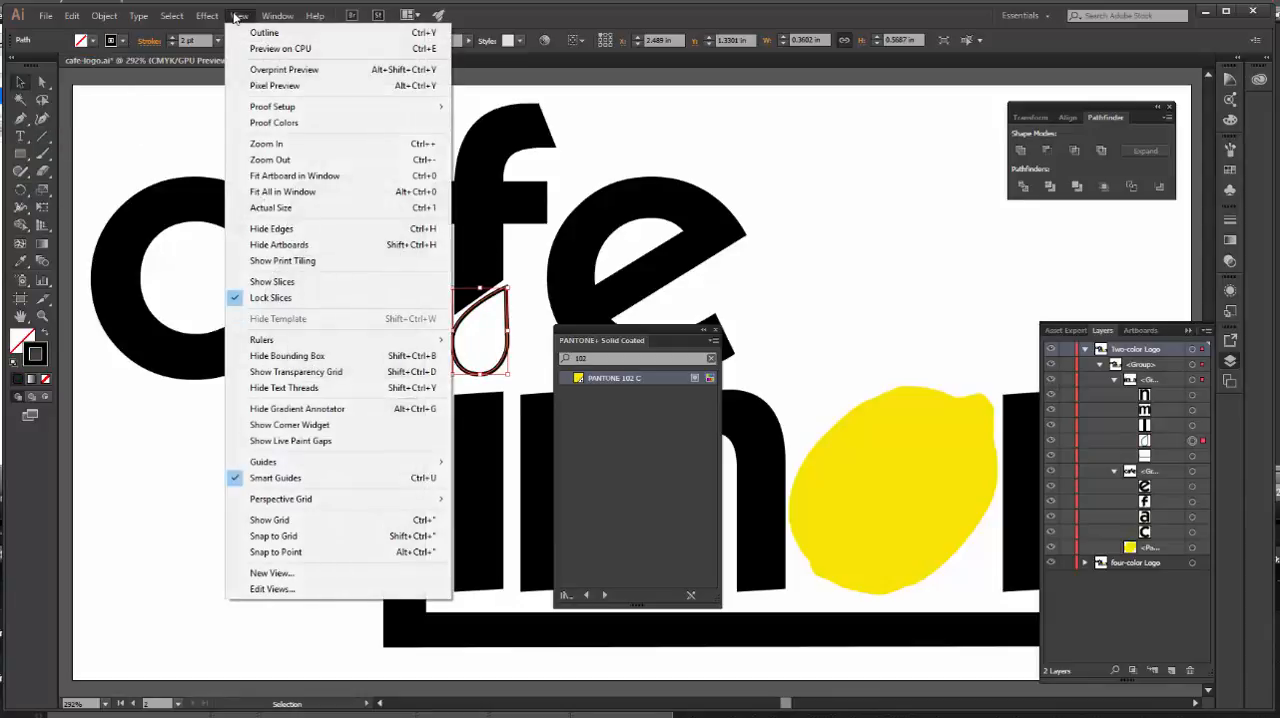
pyautogui.click(282, 193)
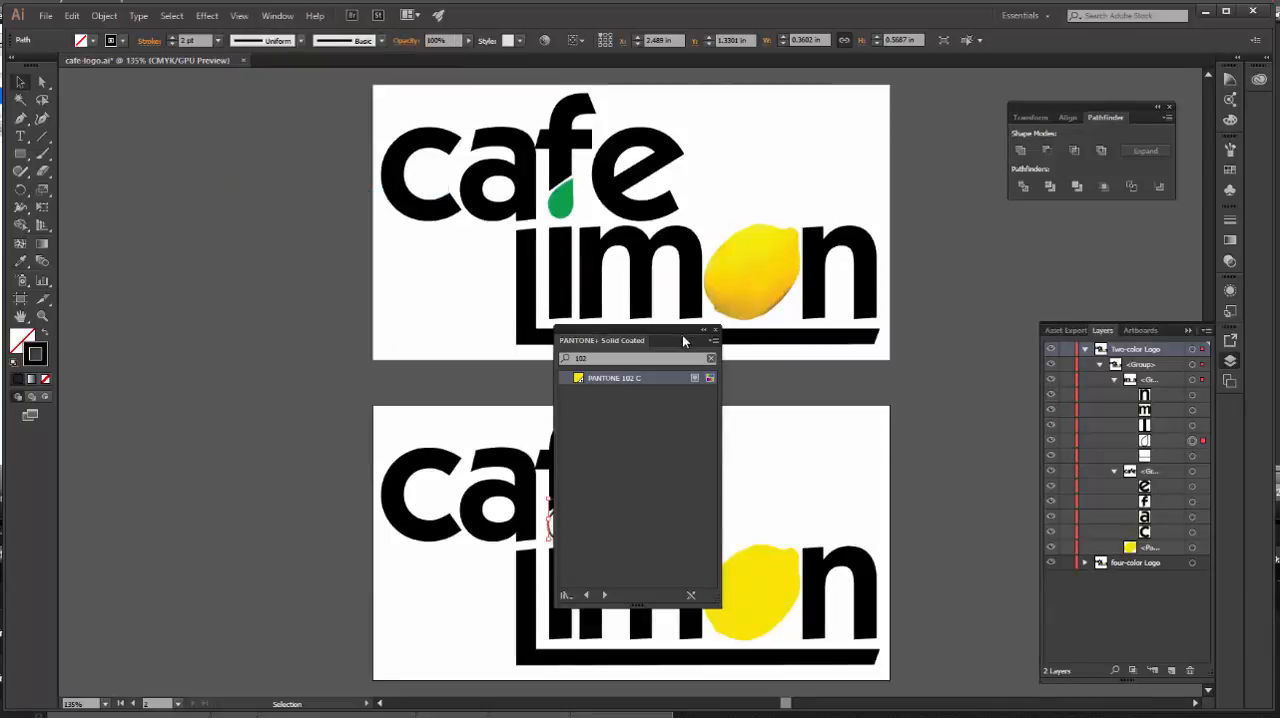
pyautogui.click(715, 330)
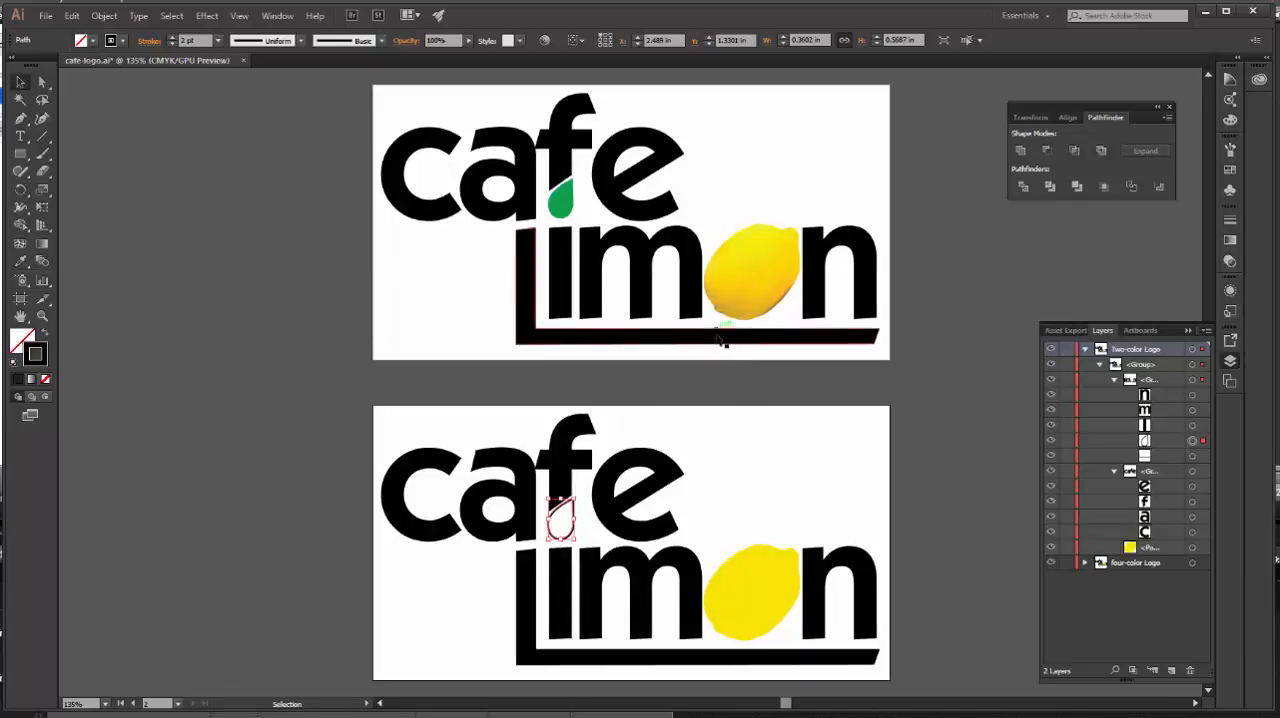
pyautogui.click(21, 302)
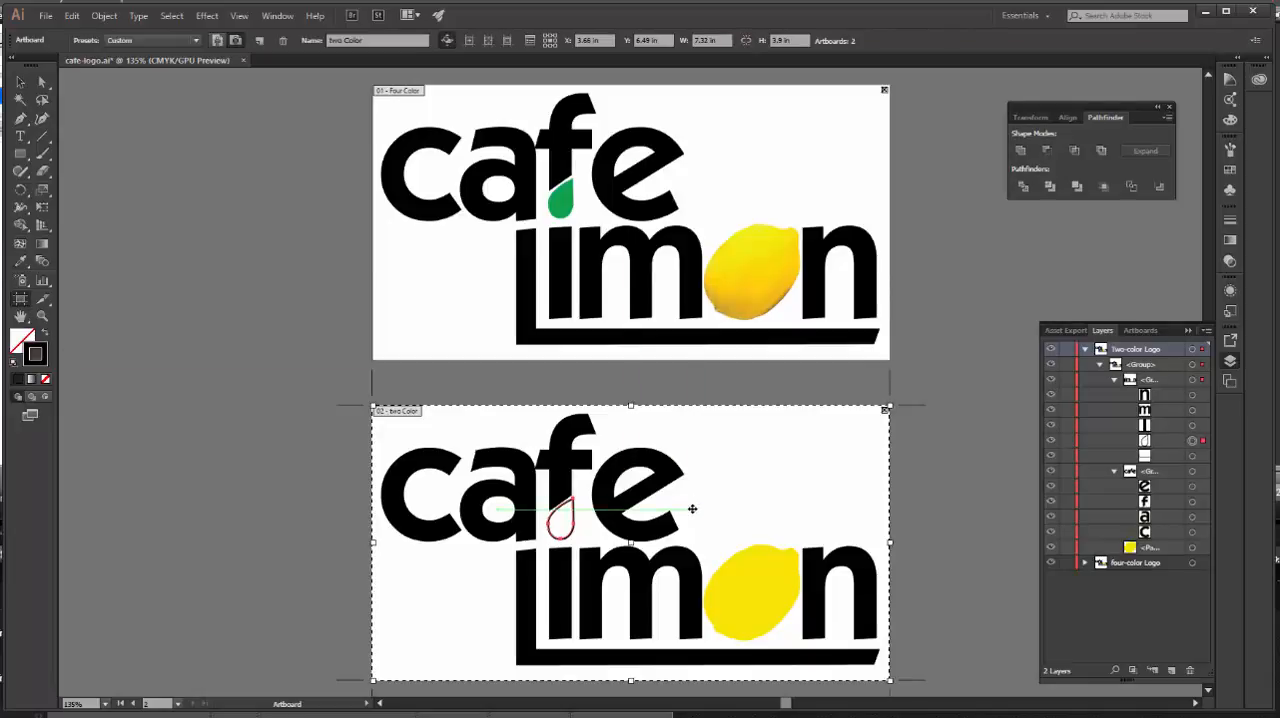
pyautogui.moveTo(692, 509); pyautogui.dragTo(723, 526)
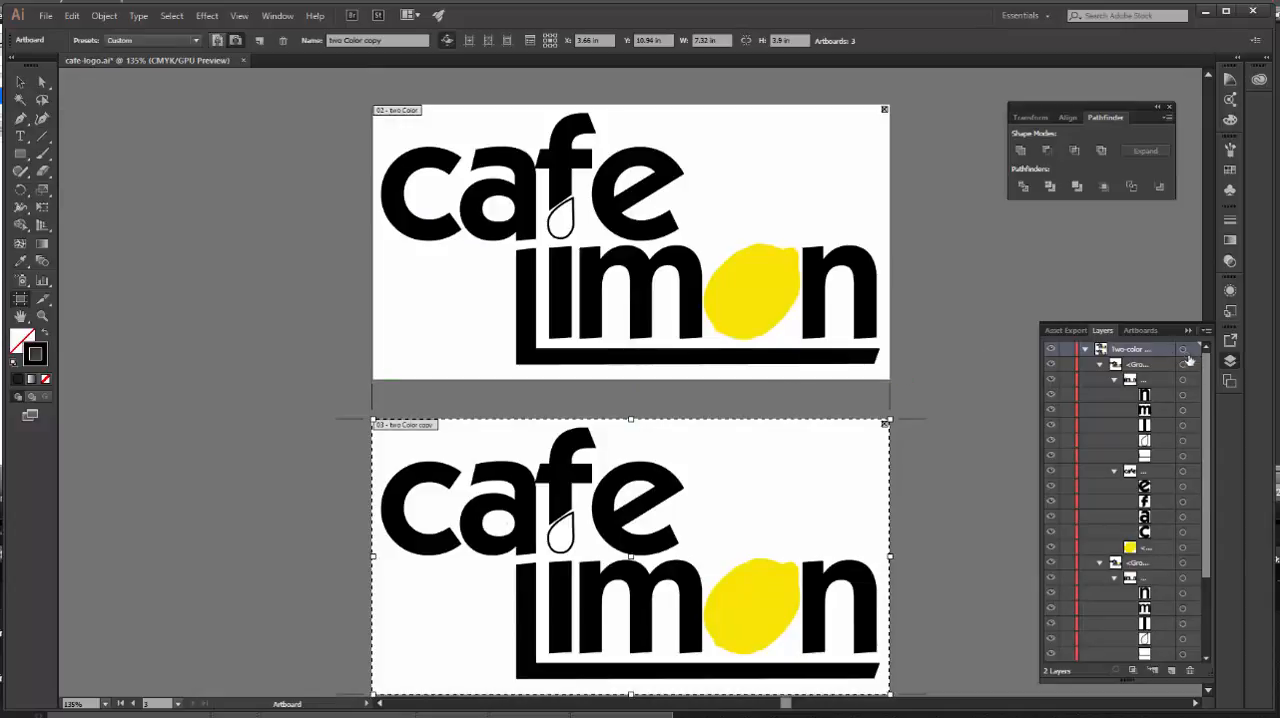
# Step: Collapse the Two-color Logo layer and add a new layer above it named One Color
pyautogui.click(1085, 350)
pyautogui.click(1171, 670)
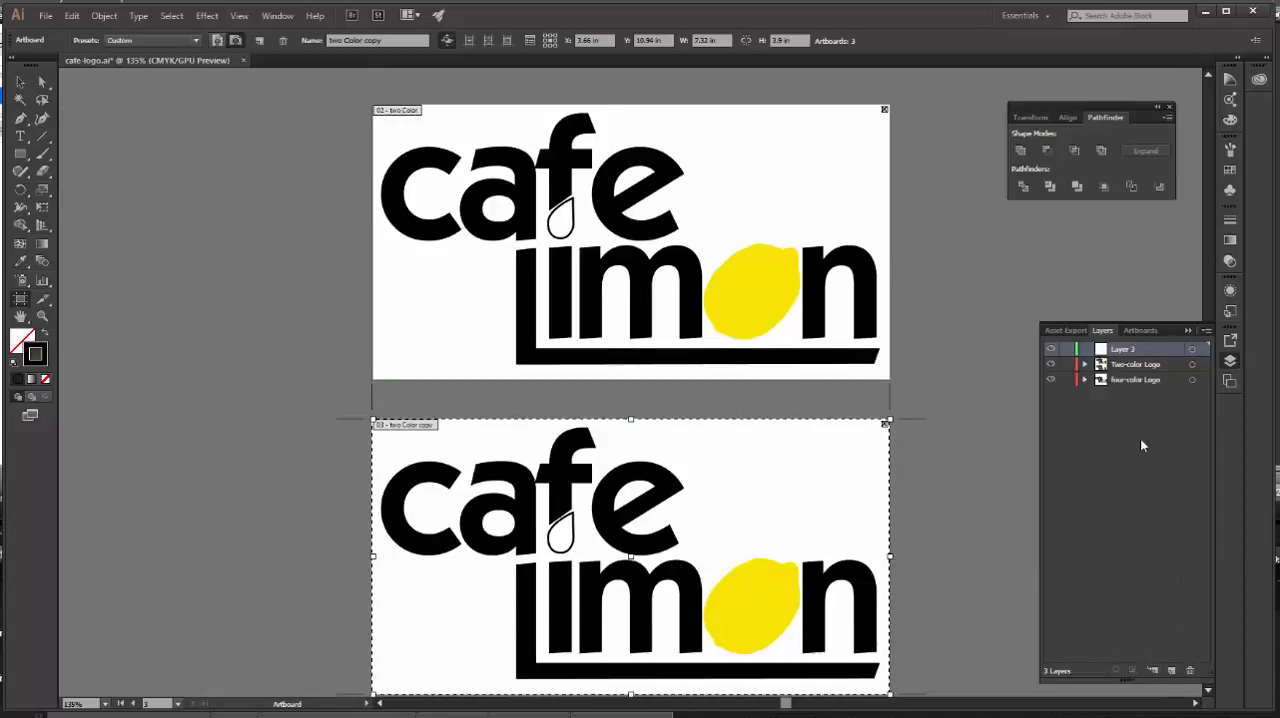
pyautogui.doubleClick(1125, 348)
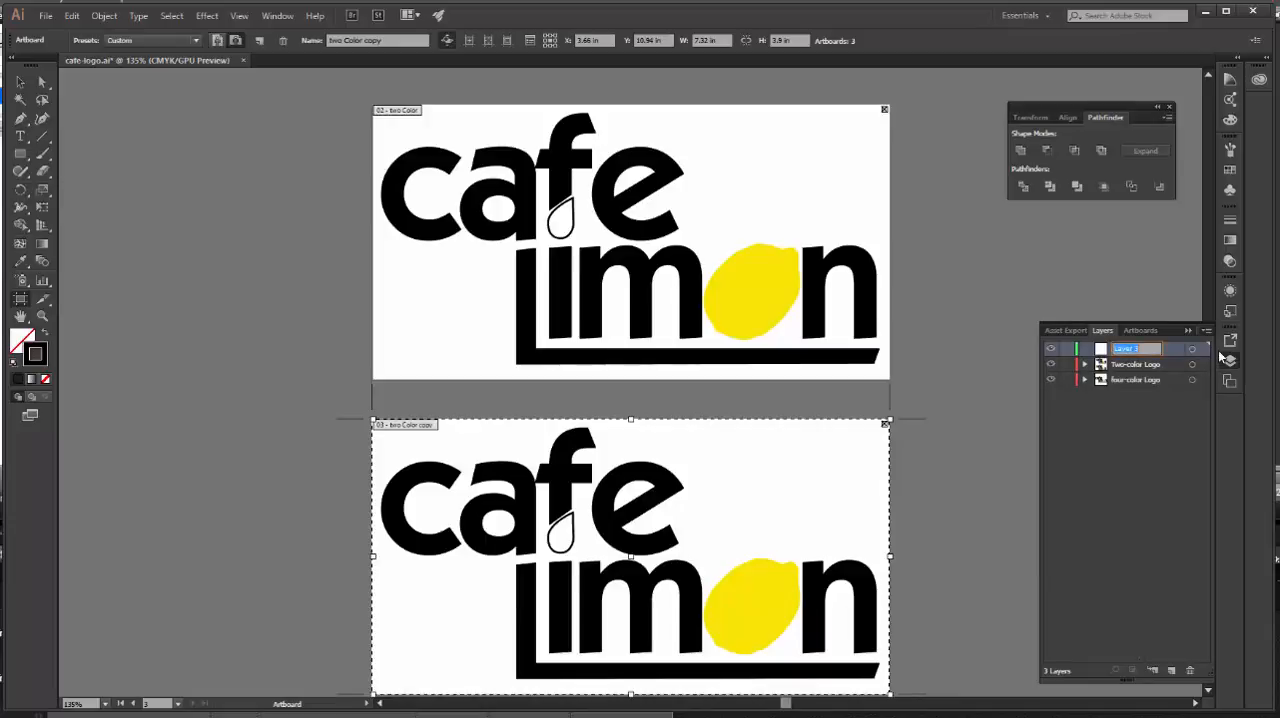
pyautogui.write('One Color')
# Step: Select the whole logo on the duplicated artboard and move it from the Two-color Logo layer to the One Color layer
pyautogui.click(20, 82)
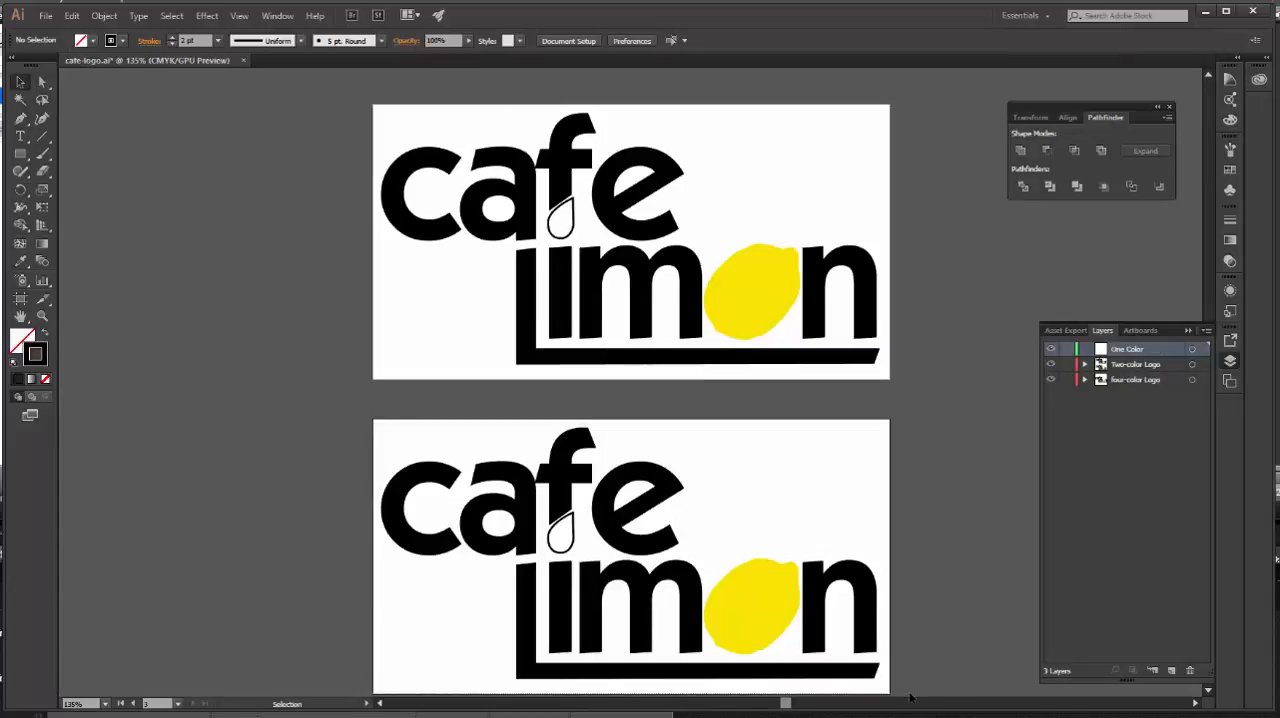
pyautogui.moveTo(343, 422); pyautogui.dragTo(930, 667)
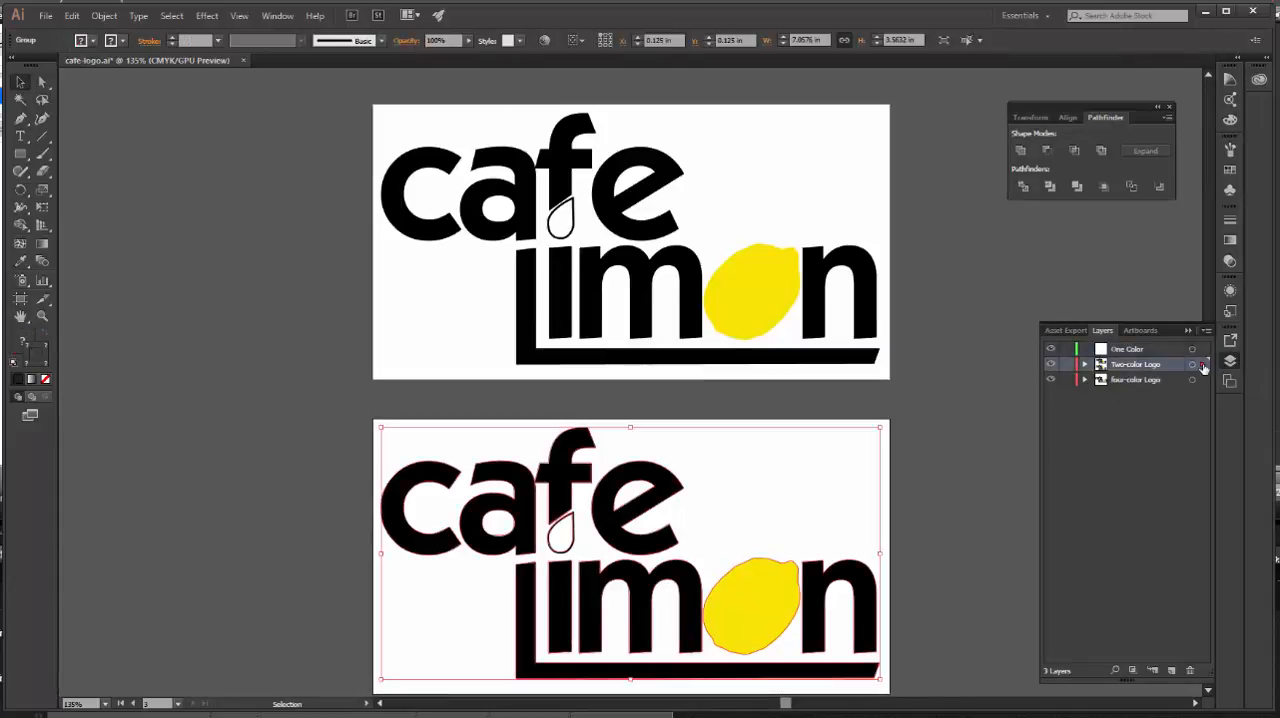
pyautogui.moveTo(1203, 366); pyautogui.dragTo(1203, 350)
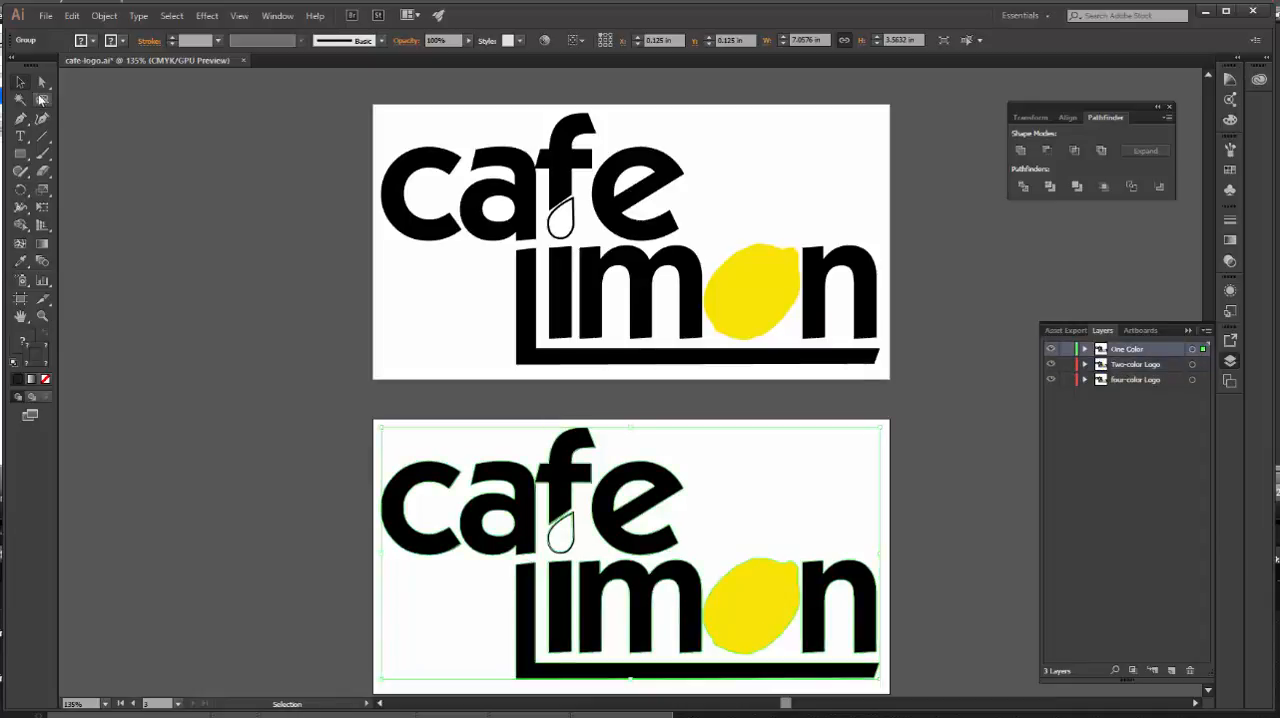
# Step: Turn the yellow lemon in the One Color logo into an unfilled outline with a 2 pt black stroke
pyautogui.click(42, 83)
pyautogui.click(195, 370)
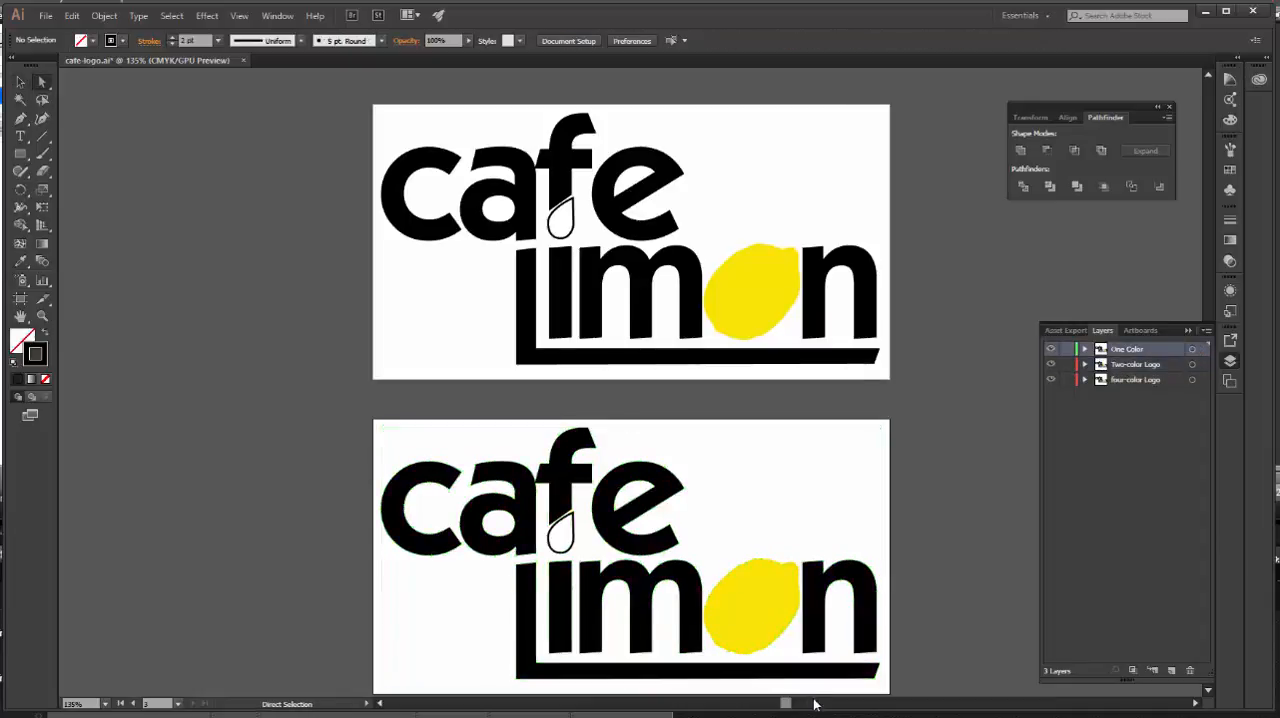
pyautogui.click(763, 620)
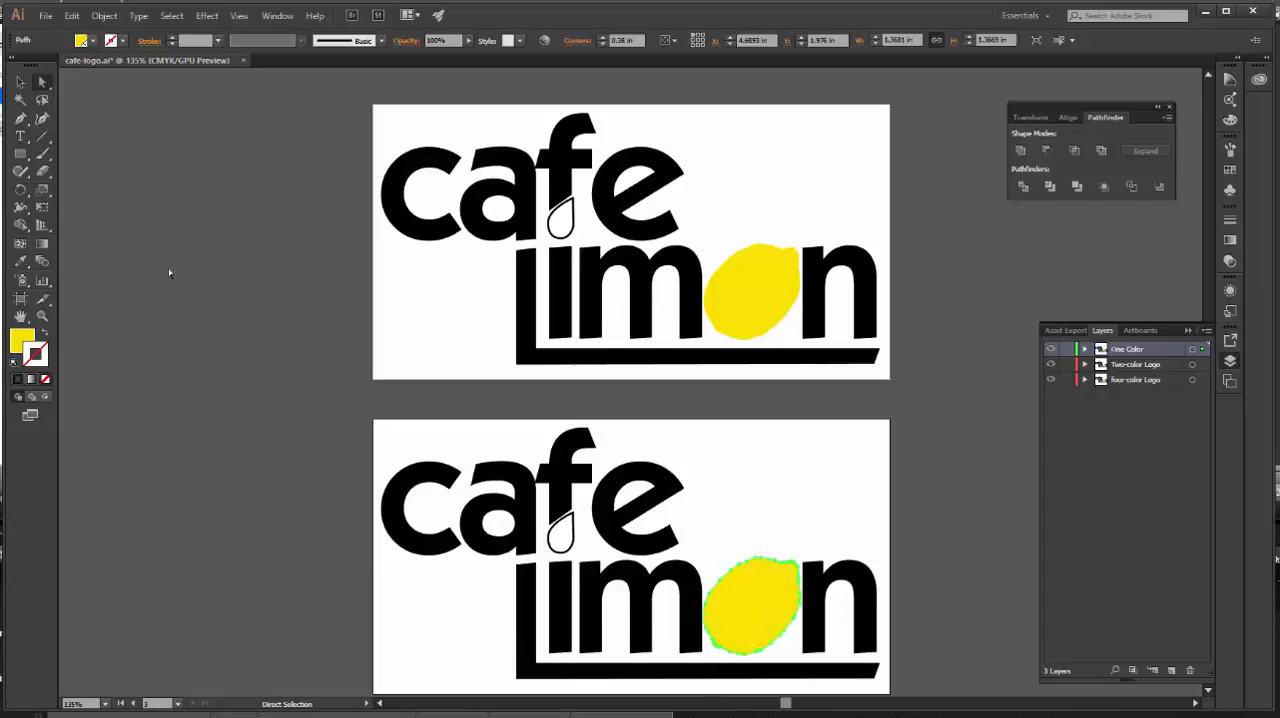
pyautogui.click(43, 334)
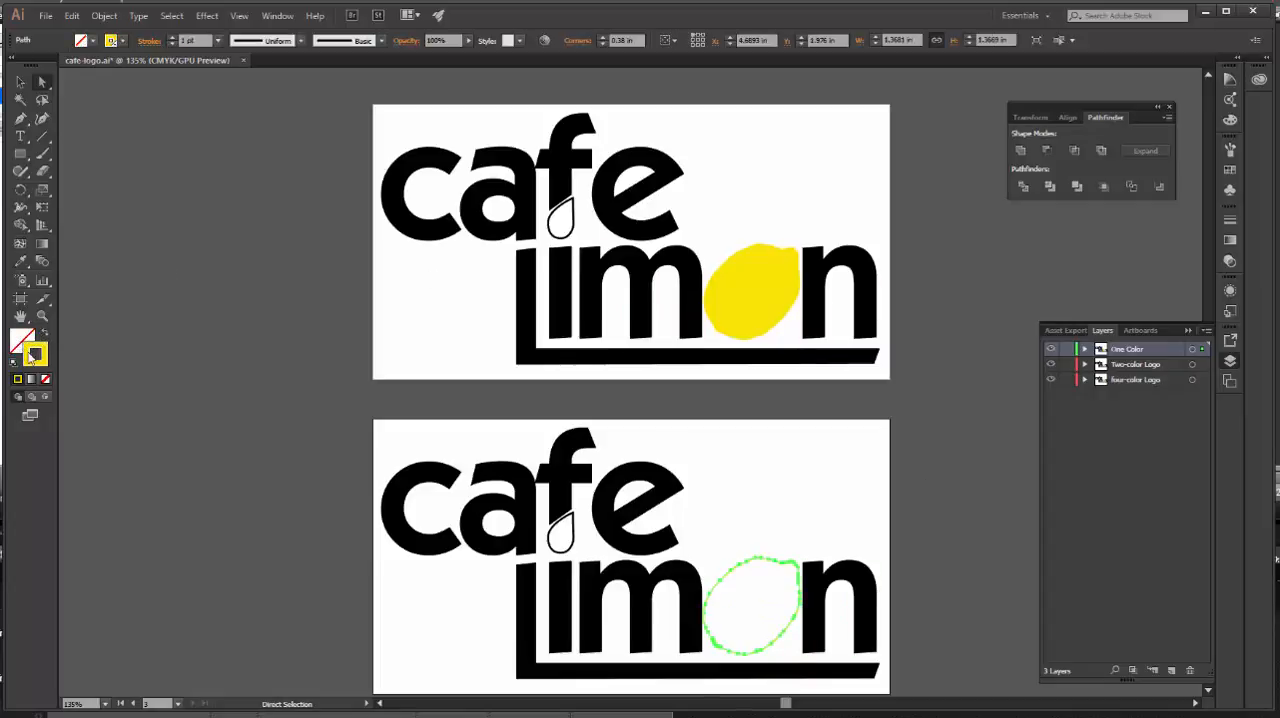
pyautogui.click(173, 37)
pyautogui.click(120, 40)
pyautogui.click(5, 66)
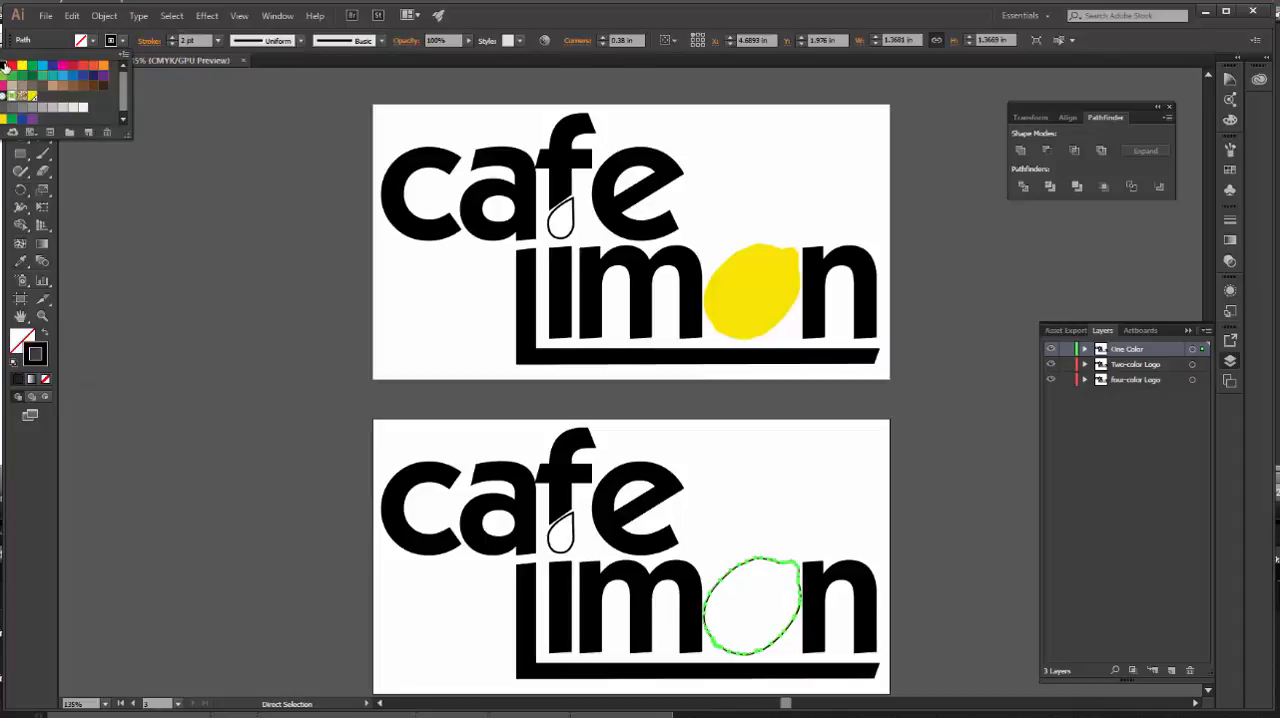
pyautogui.click(213, 382)
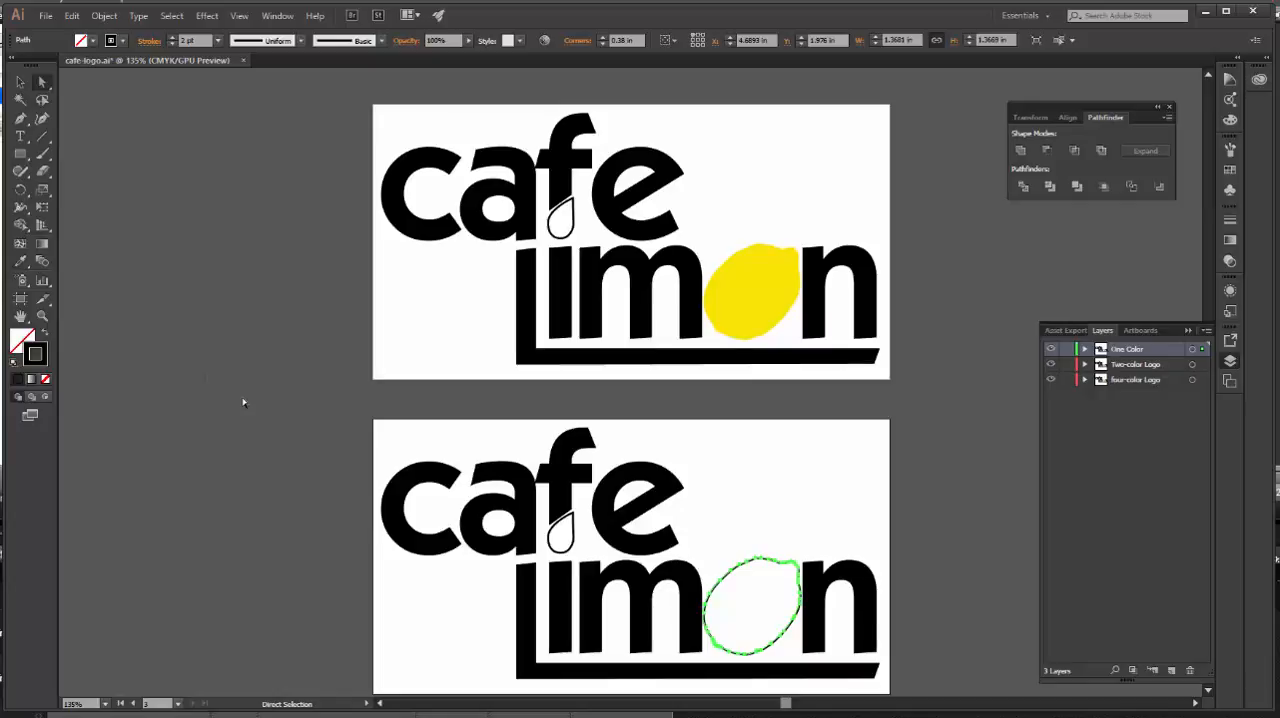